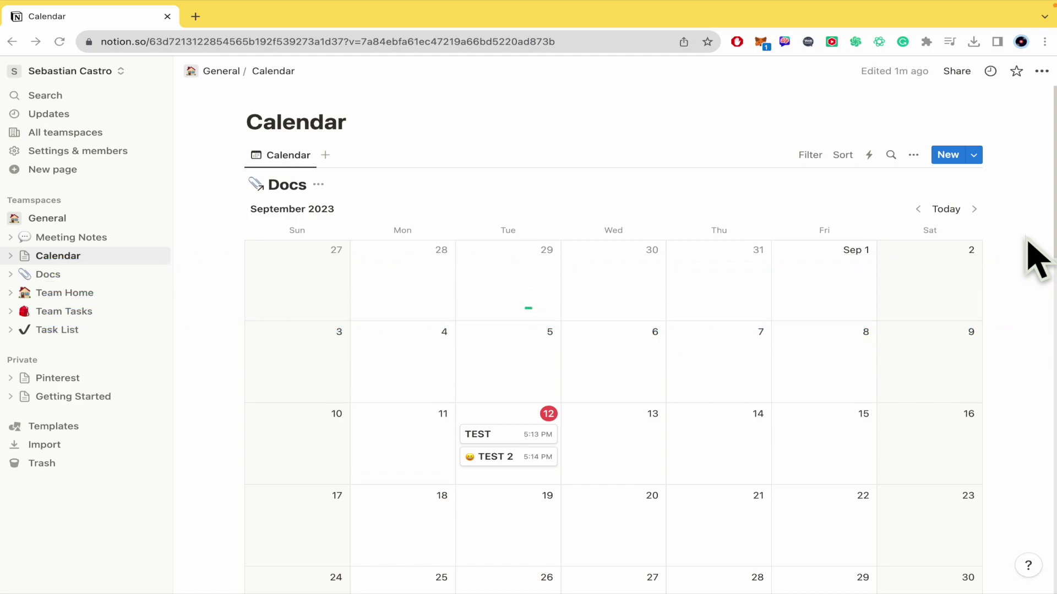
{"action": "scroll", "coordinate": [1036, 258], "scroll_direction": "down", "scroll_amount": 1}
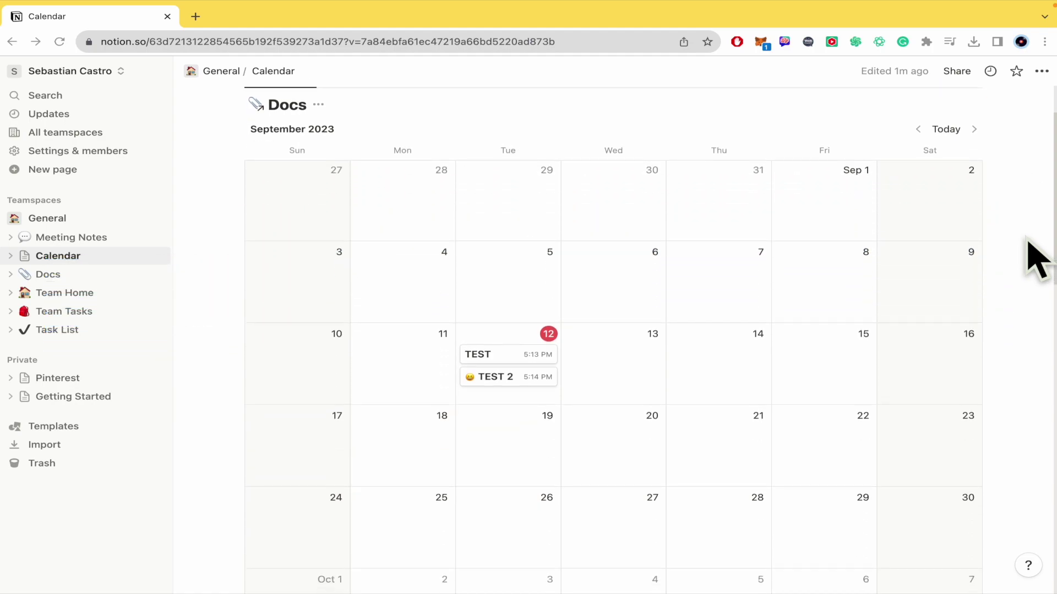
{"action": "scroll", "coordinate": [1036, 258], "scroll_direction": "up", "scroll_amount": 1}
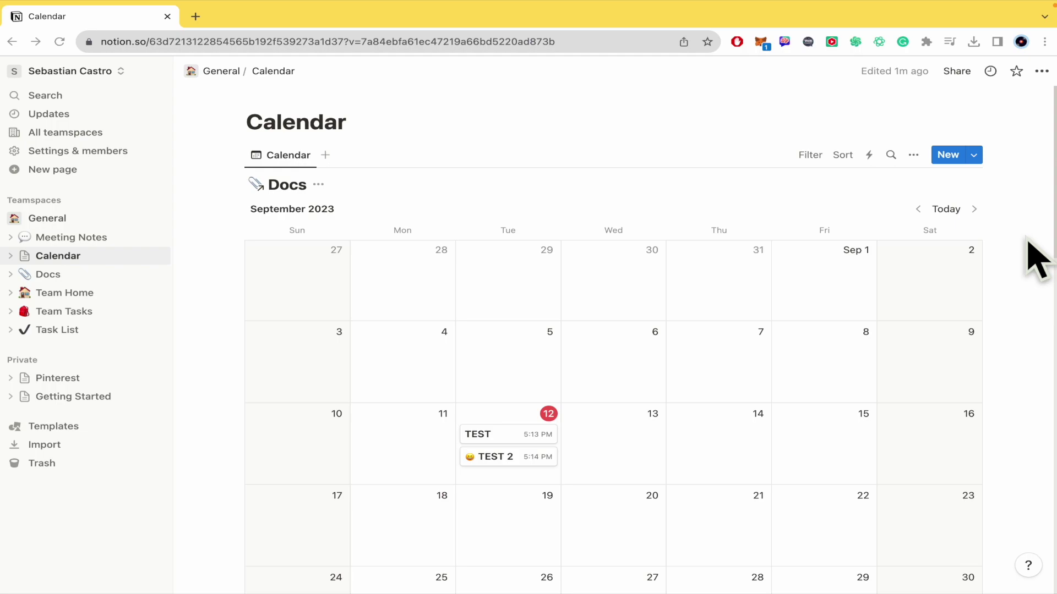
{"action": "scroll", "coordinate": [1036, 259], "scroll_direction": "down", "scroll_amount": 3}
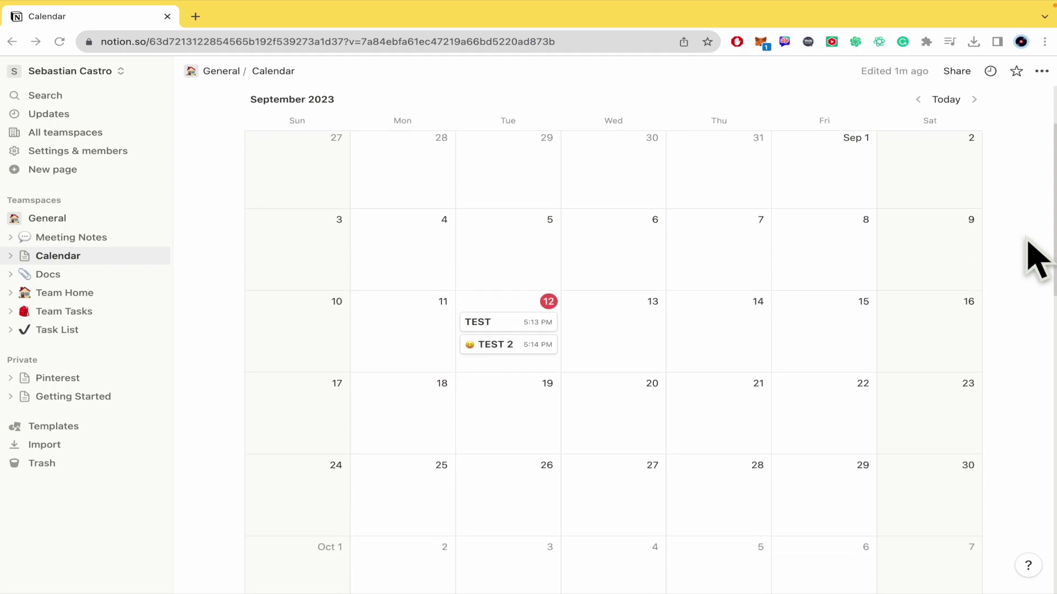
{"action": "scroll", "coordinate": [890, 364], "scroll_direction": "down", "scroll_amount": 2}
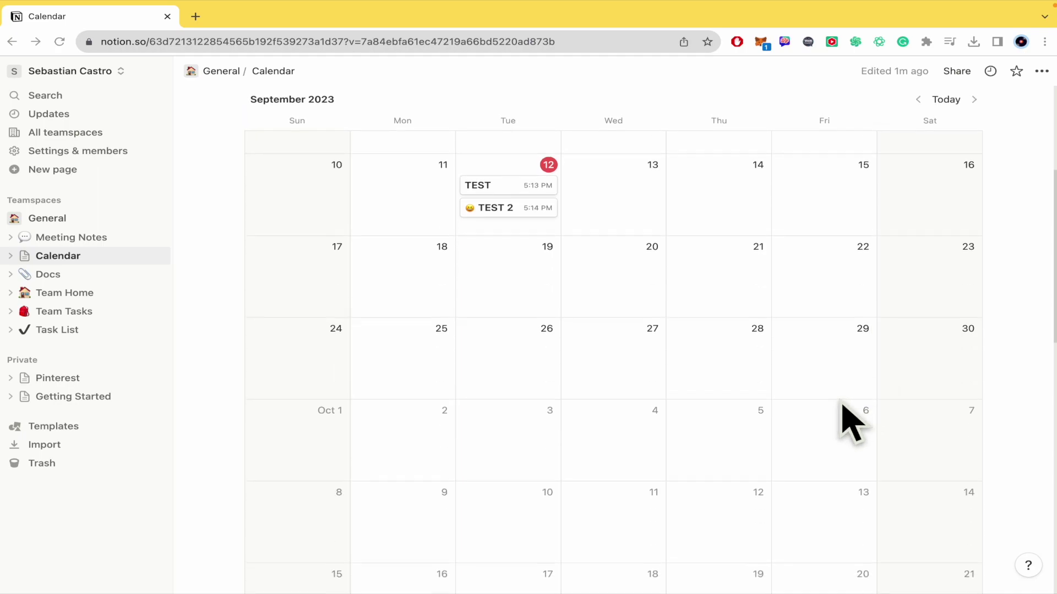
{"action": "scroll", "coordinate": [842, 413], "scroll_direction": "up", "scroll_amount": 1}
{"action": "scroll", "coordinate": [552, 350], "scroll_direction": "down", "scroll_amount": 2}
{"action": "scroll", "coordinate": [552, 413], "scroll_direction": "up", "scroll_amount": 3}
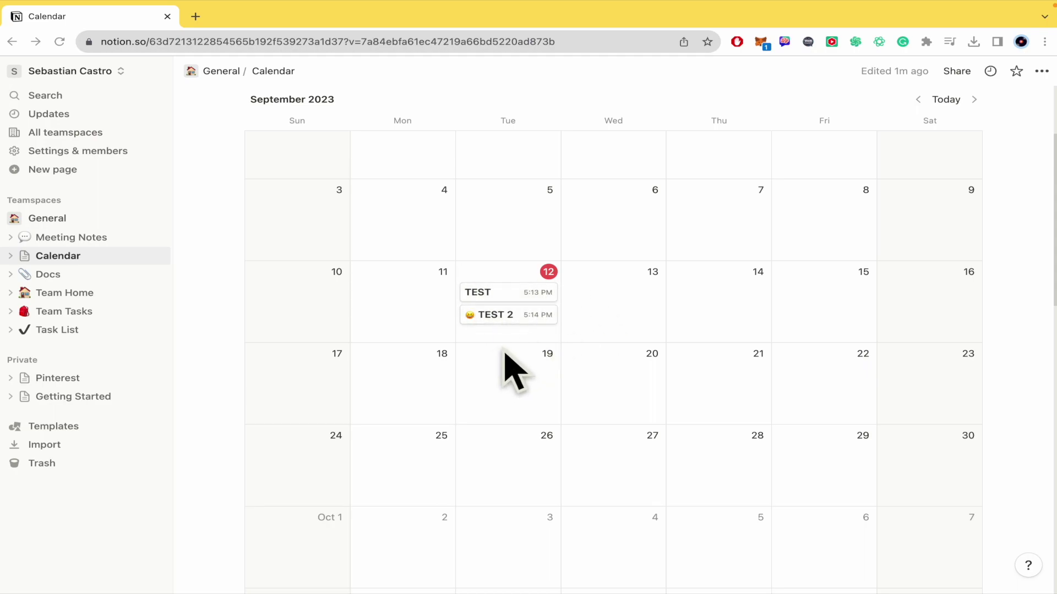
Recolour the TEST entry's In Progress status option from yellow to blue.
{"action": "left_click", "coordinate": [518, 296]}
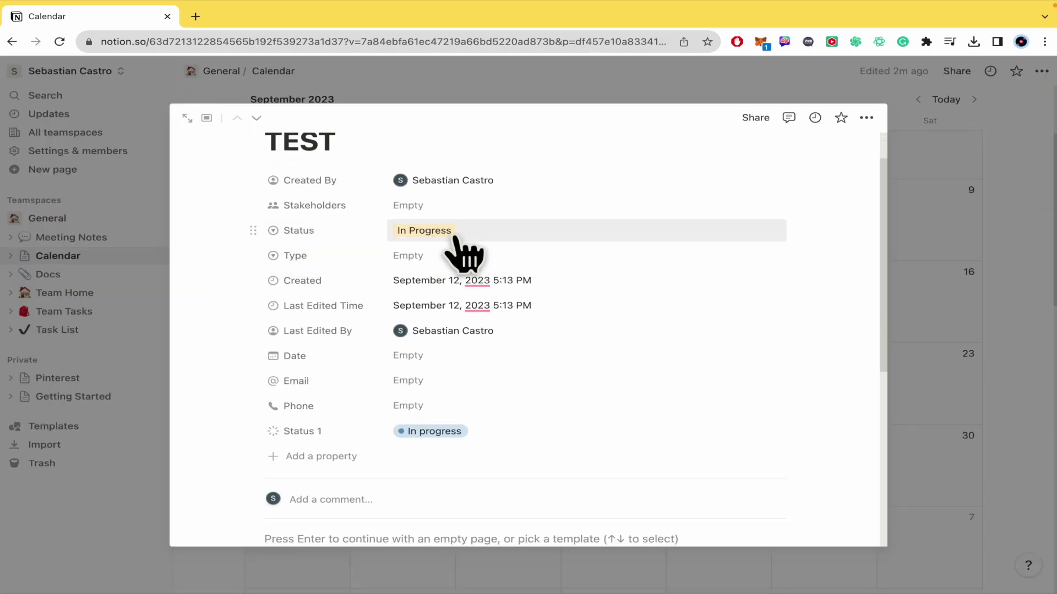
{"action": "left_click", "coordinate": [457, 239]}
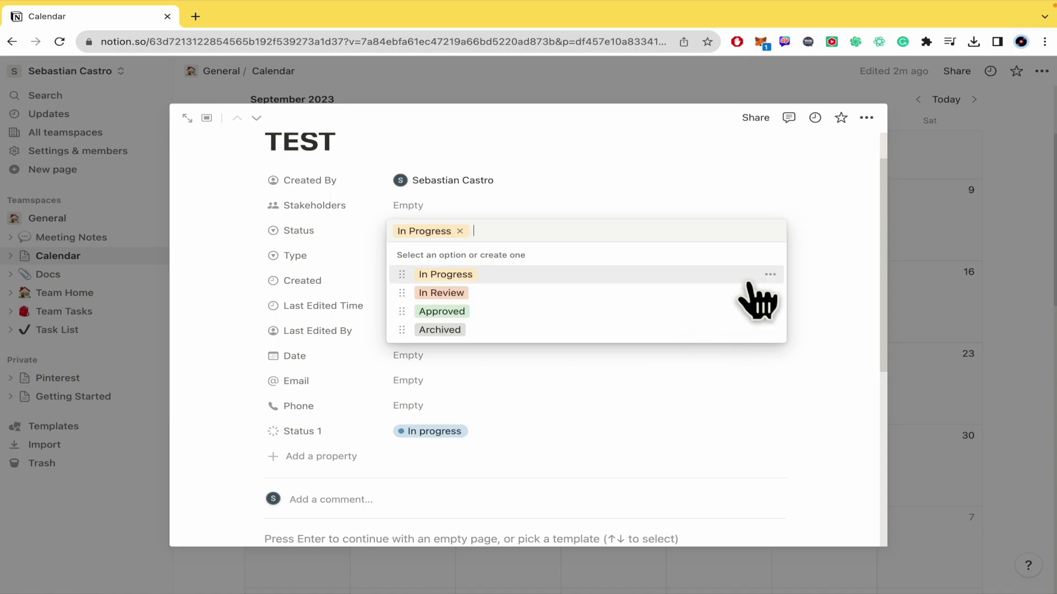
{"action": "left_click", "coordinate": [770, 274]}
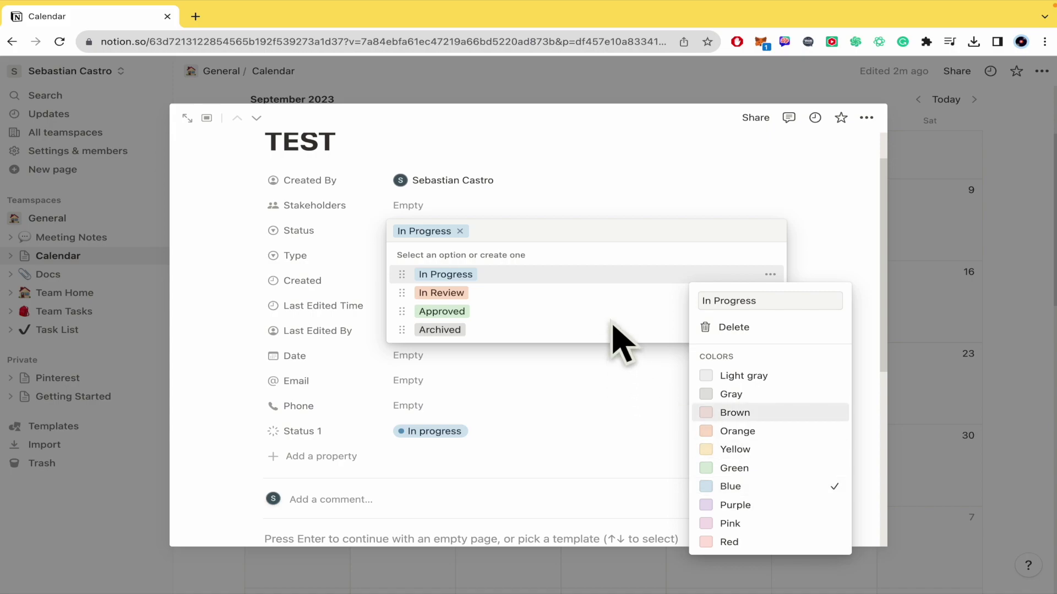
{"action": "left_click", "coordinate": [624, 339]}
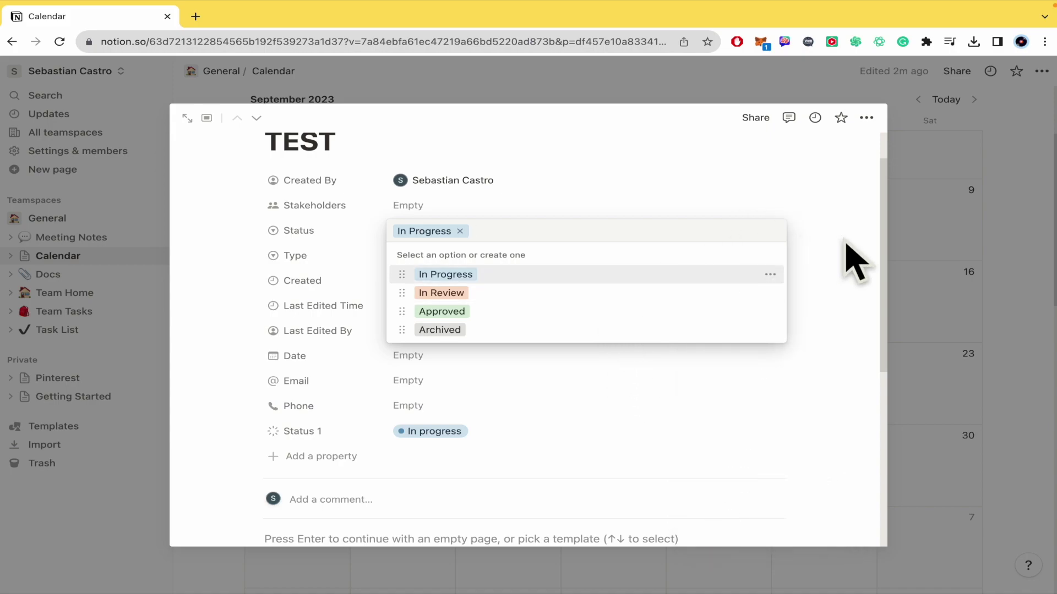
{"action": "left_click", "coordinate": [854, 261]}
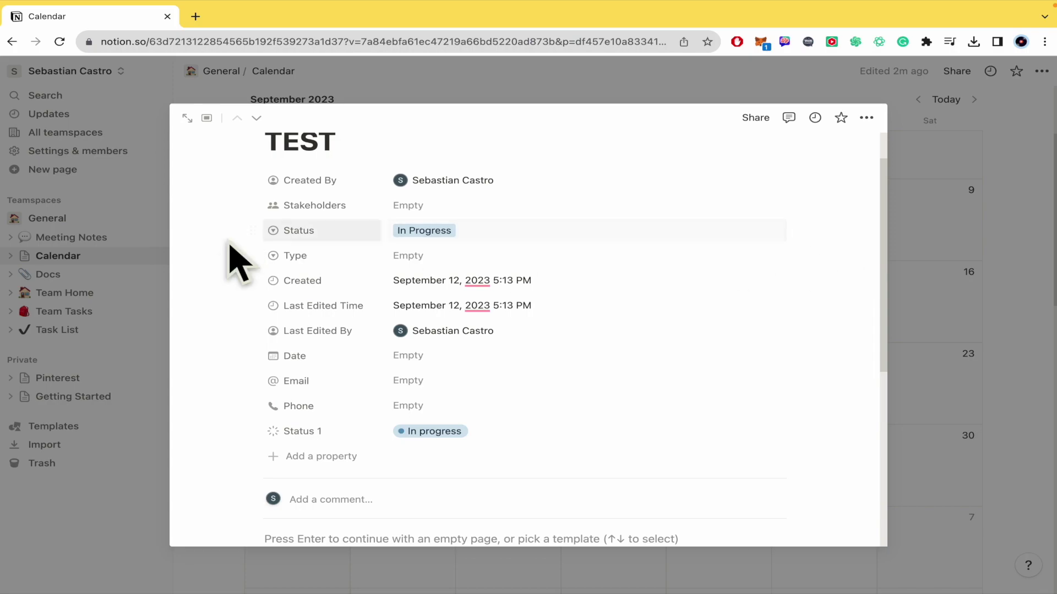
{"action": "mouse_move", "coordinate": [303, 431]}
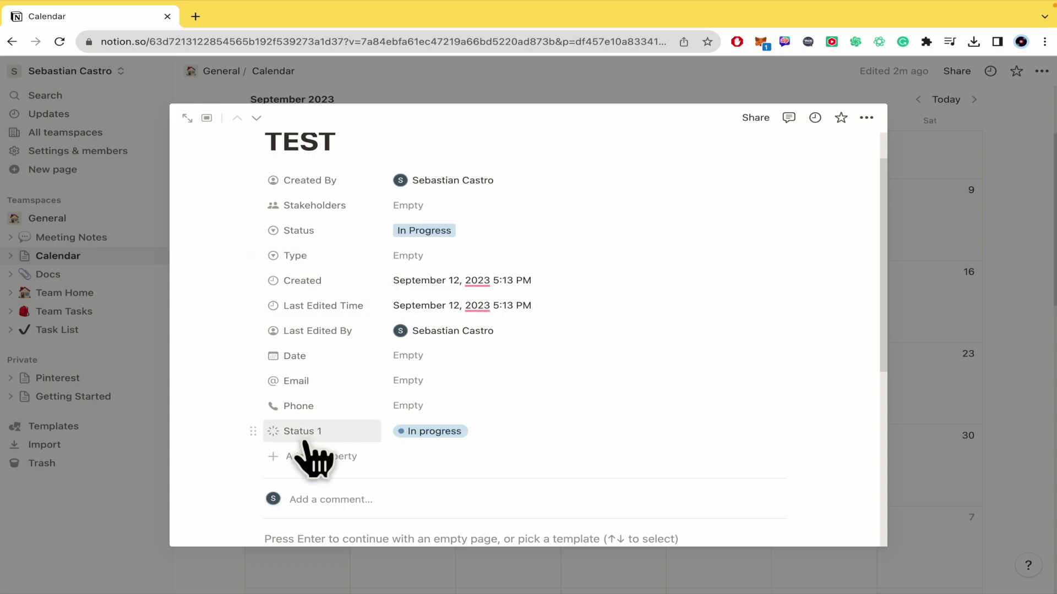
Edit the Status 1 property to make In progress orange, then close the TEST page.
{"action": "left_click", "coordinate": [413, 431]}
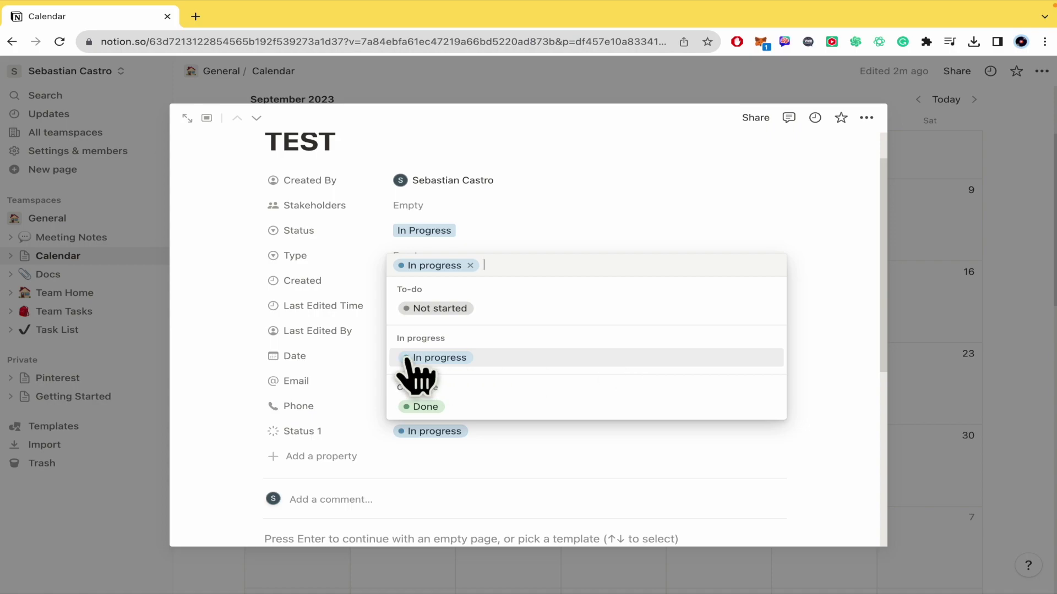
{"action": "left_click", "coordinate": [318, 431]}
{"action": "left_click", "coordinate": [254, 431]}
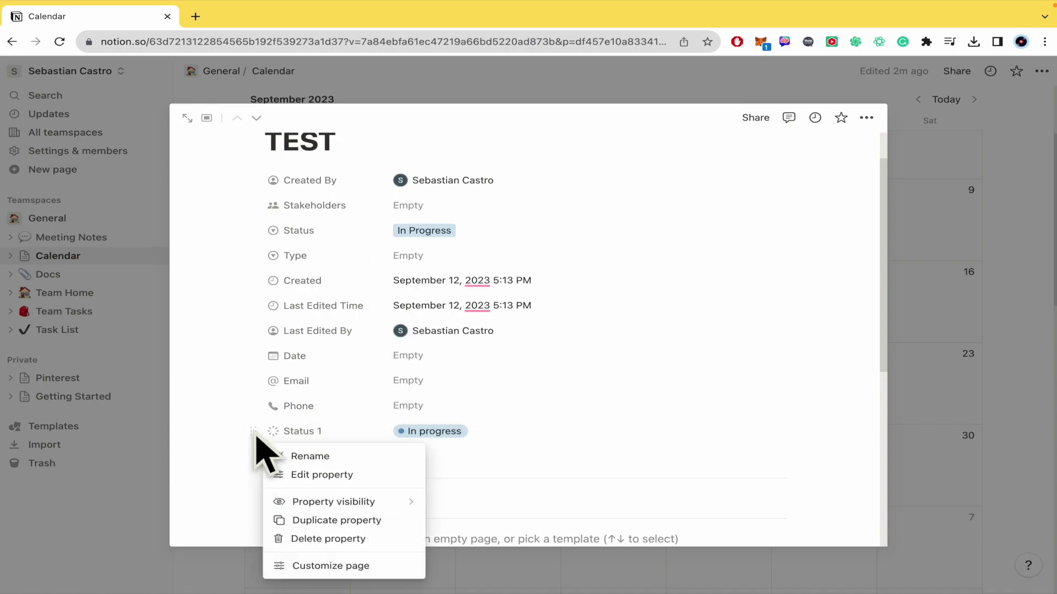
{"action": "left_click", "coordinate": [322, 475]}
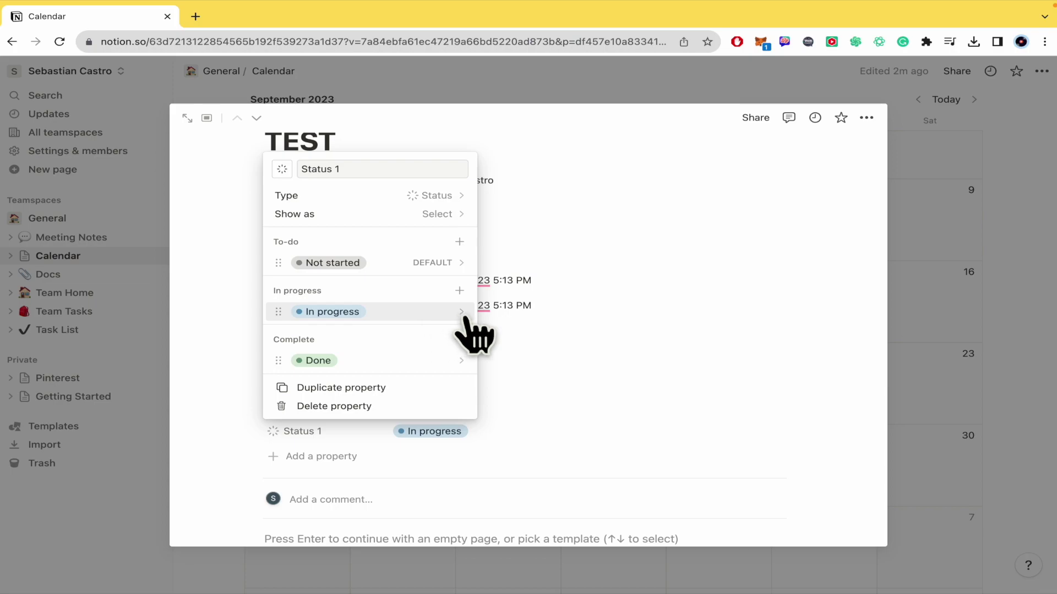
{"action": "left_click", "coordinate": [446, 312]}
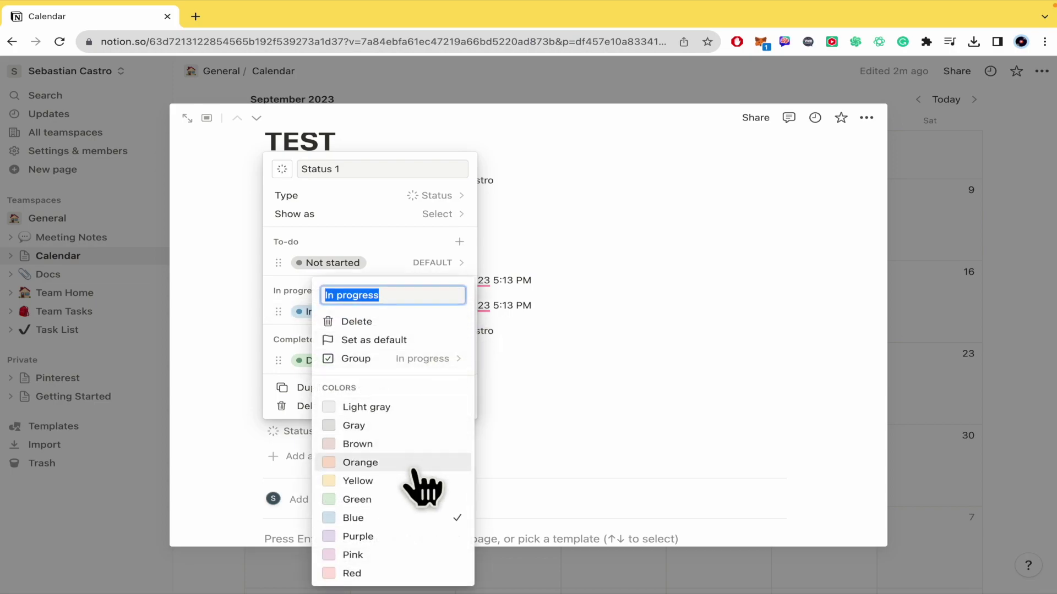
{"action": "left_click", "coordinate": [425, 483]}
{"action": "left_click", "coordinate": [669, 396]}
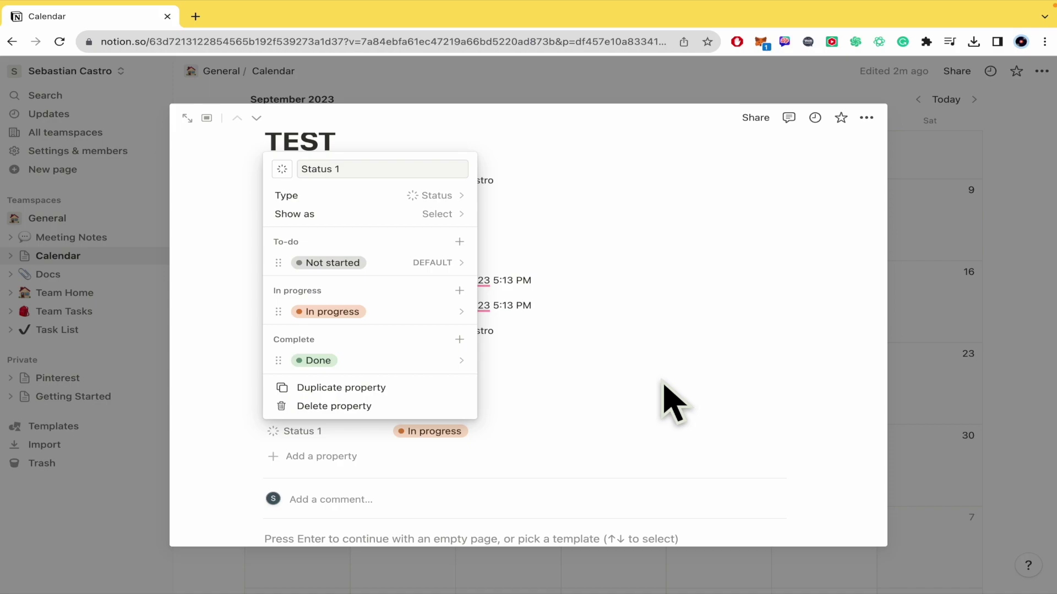
{"action": "left_click", "coordinate": [668, 388]}
{"action": "left_click", "coordinate": [1026, 145]}
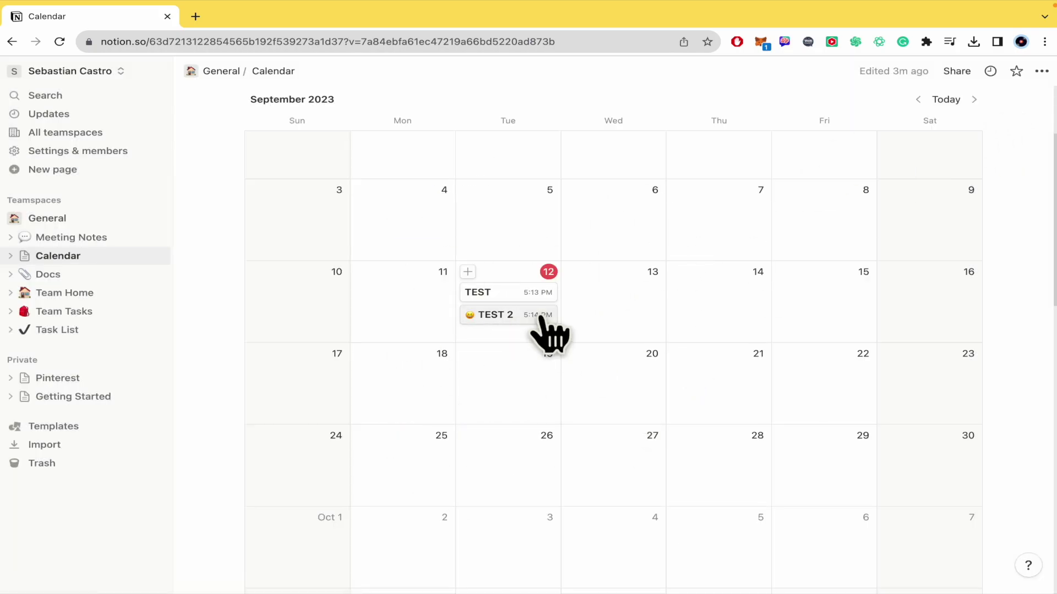
Look over TEST, then set TEST 2's Status 1 to In progress.
{"action": "left_click", "coordinate": [495, 293]}
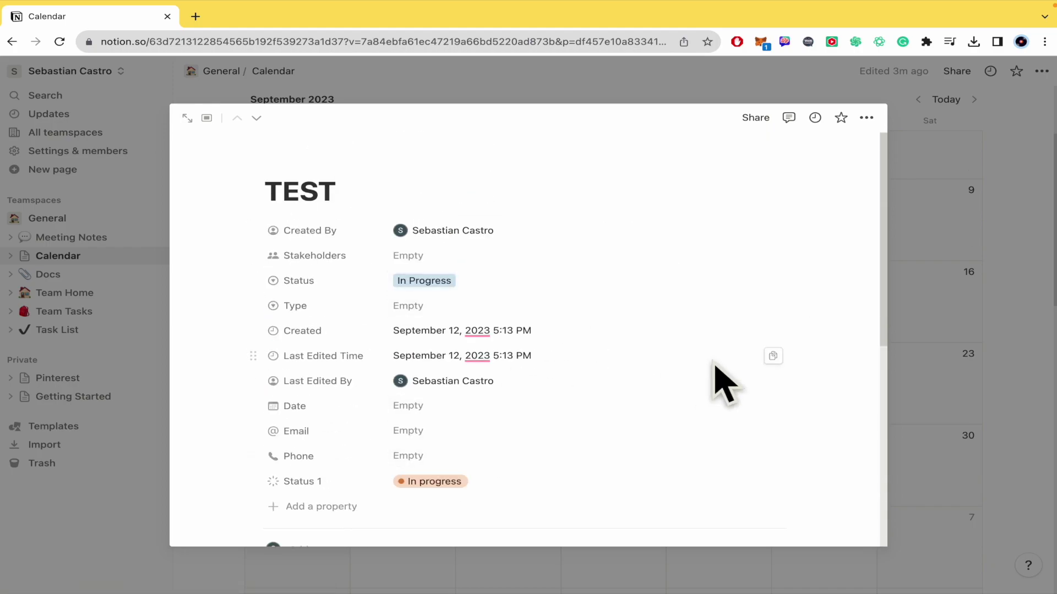
{"action": "left_click", "coordinate": [1037, 351]}
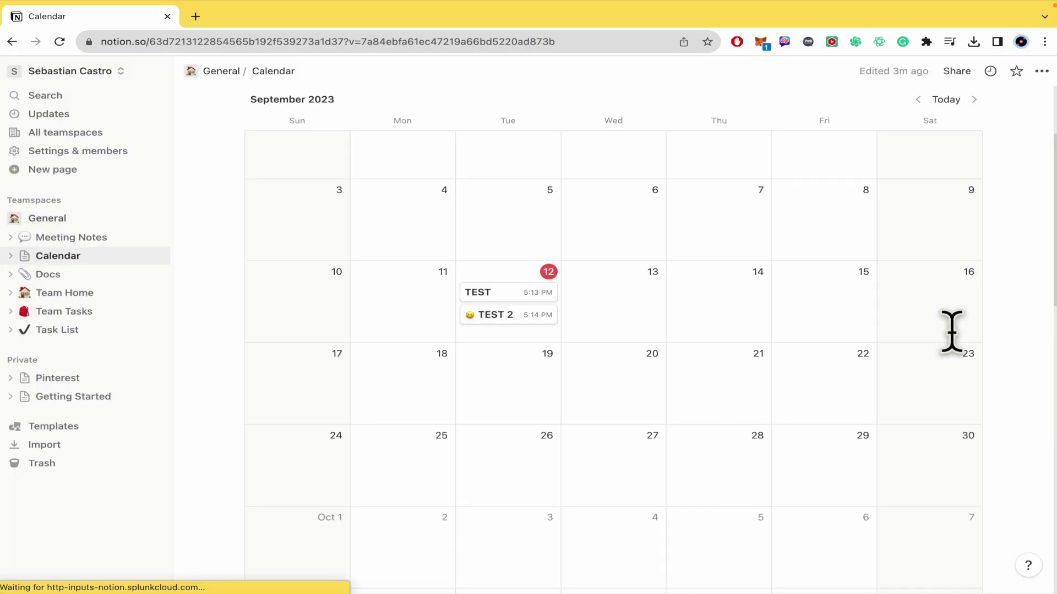
{"action": "left_click", "coordinate": [512, 317]}
{"action": "scroll", "coordinate": [483, 431], "scroll_direction": "down", "scroll_amount": 5}
{"action": "scroll", "coordinate": [472, 413], "scroll_direction": "up", "scroll_amount": 5}
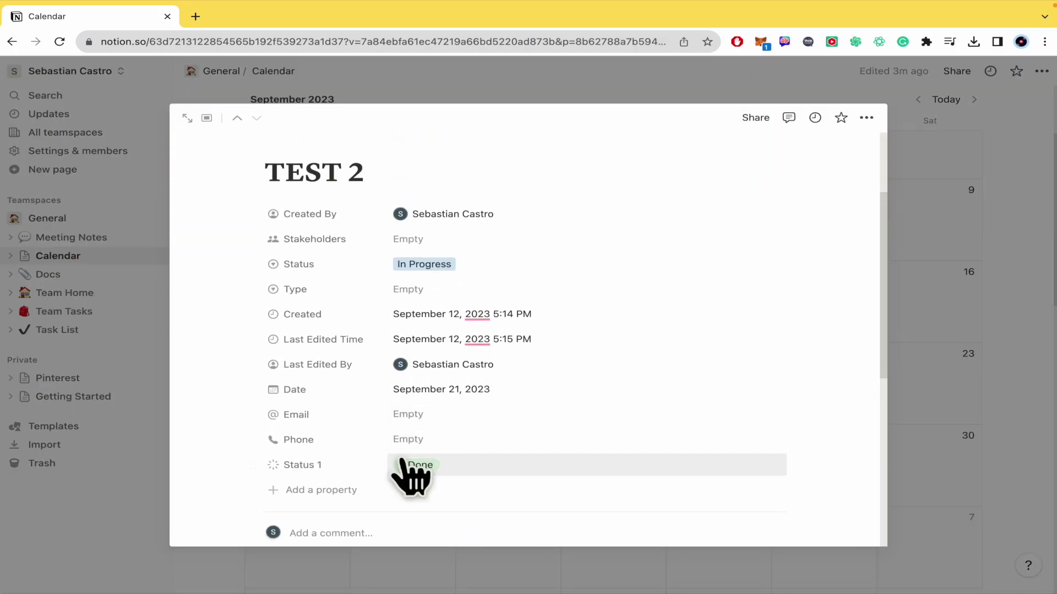
{"action": "left_click", "coordinate": [413, 465]}
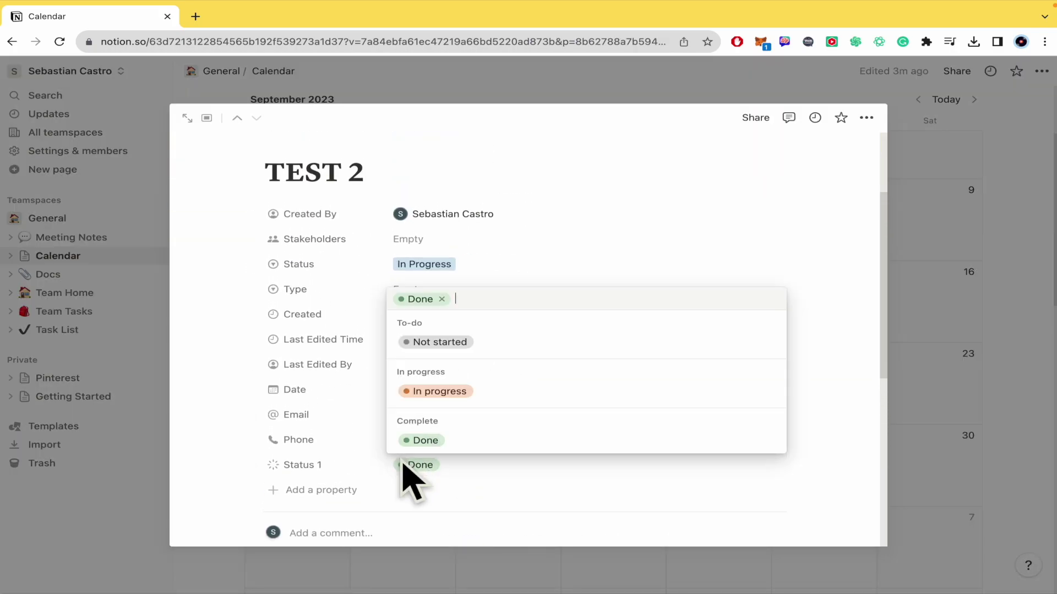
{"action": "left_click", "coordinate": [439, 391]}
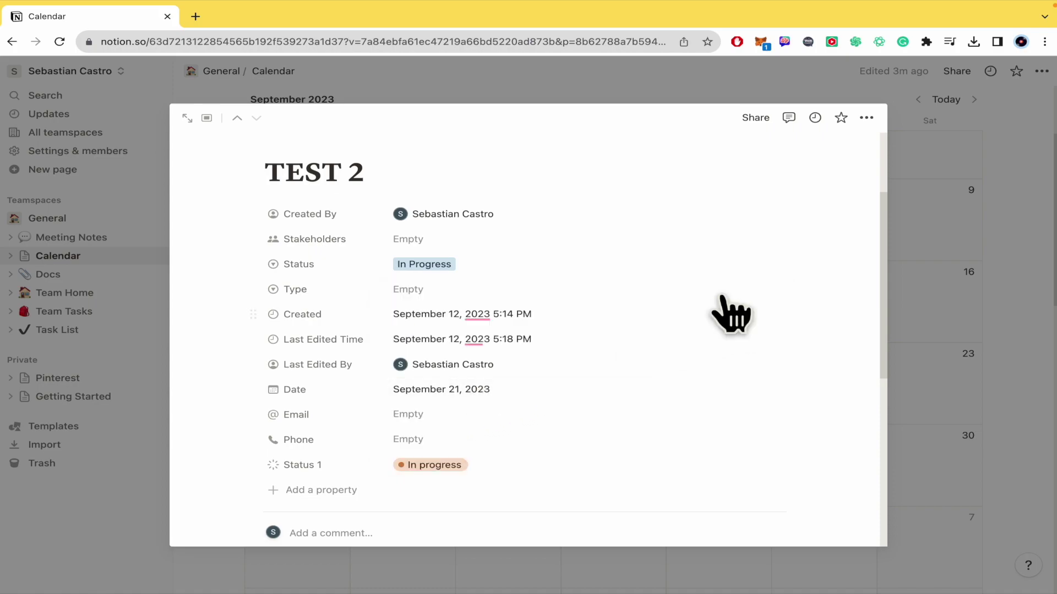
Check TEST 2's Status options, return to the calendar, and reopen the TEST entry.
{"action": "left_click", "coordinate": [463, 264]}
{"action": "left_click", "coordinate": [686, 257]}
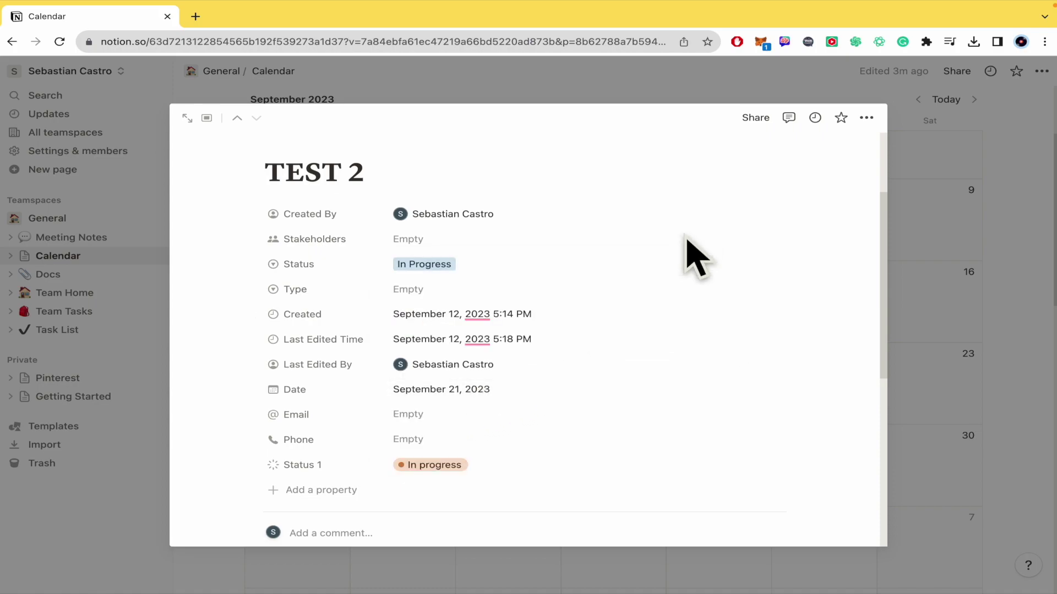
{"action": "left_click", "coordinate": [1052, 235]}
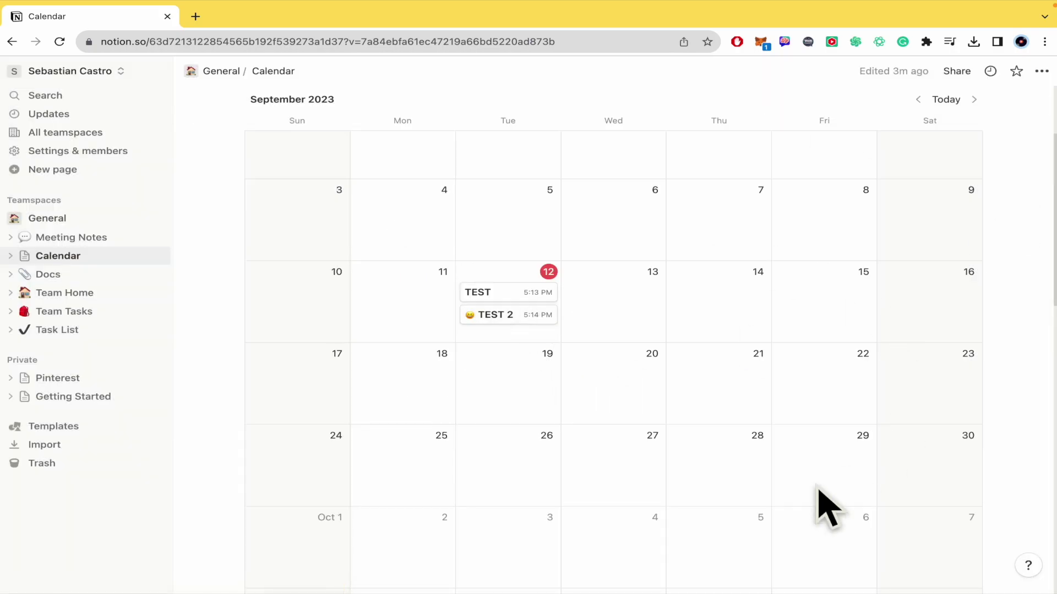
{"action": "scroll", "coordinate": [817, 504], "scroll_direction": "down", "scroll_amount": 3}
{"action": "scroll", "coordinate": [826, 506], "scroll_direction": "up", "scroll_amount": 3}
{"action": "scroll", "coordinate": [817, 496], "scroll_direction": "up", "scroll_amount": 1}
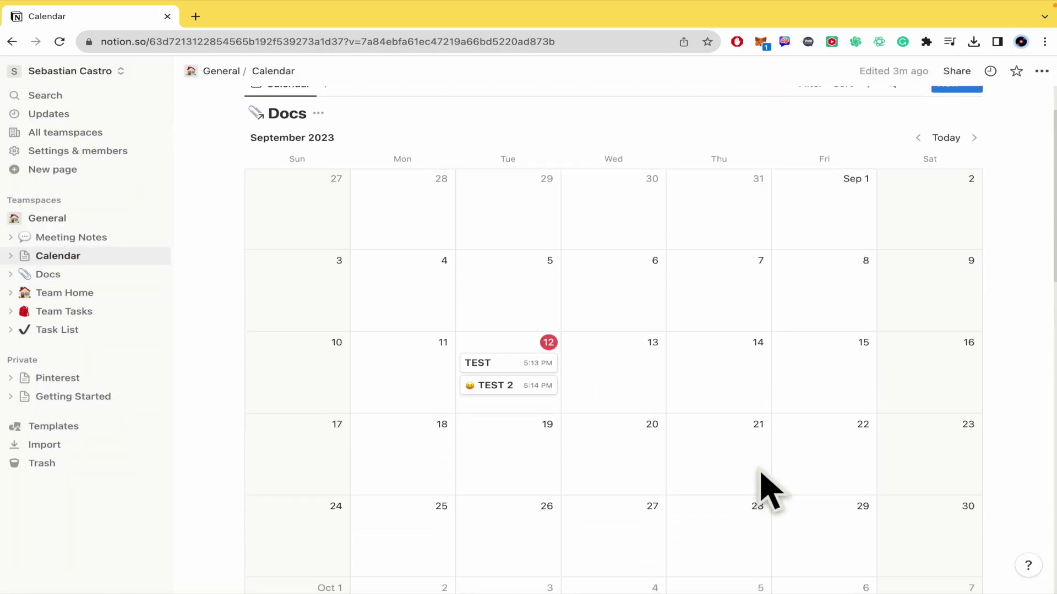
{"action": "left_click", "coordinate": [501, 367]}
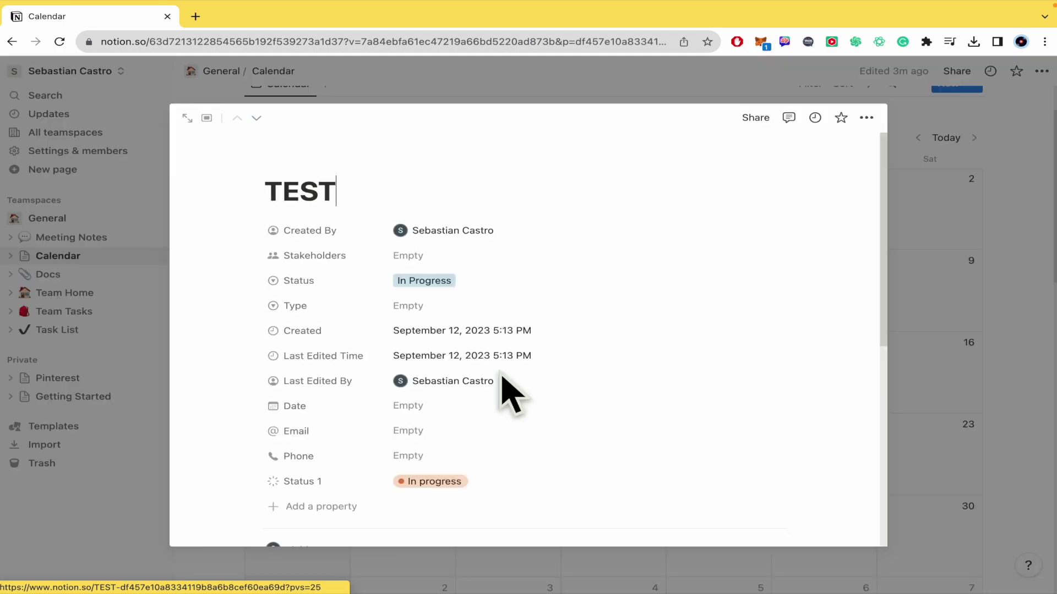
{"action": "scroll", "coordinate": [539, 330], "scroll_direction": "down", "scroll_amount": 2}
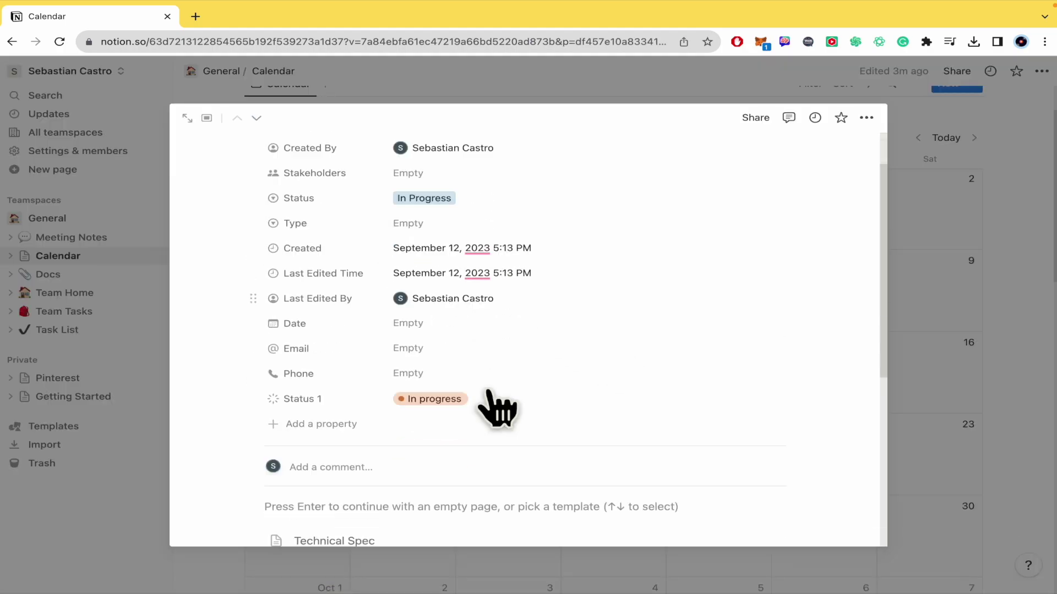
{"action": "scroll", "coordinate": [496, 404], "scroll_direction": "up", "scroll_amount": 1}
{"action": "scroll", "coordinate": [600, 422], "scroll_direction": "down", "scroll_amount": 3}
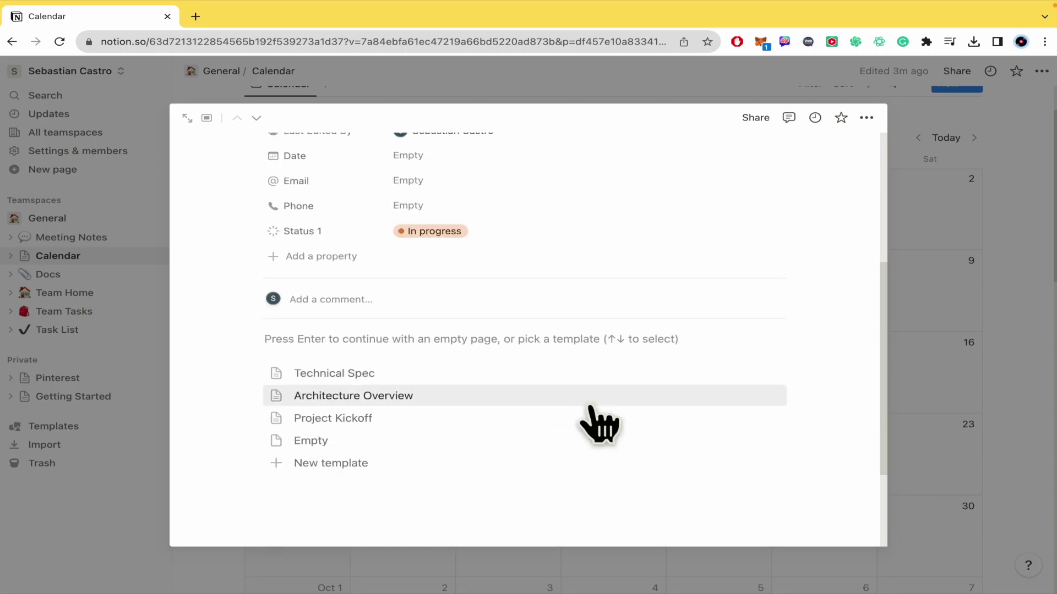
{"action": "scroll", "coordinate": [600, 423], "scroll_direction": "up", "scroll_amount": 4}
Set the TEST 2 page icon to the blue heart emoji.
{"action": "left_click", "coordinate": [1036, 395]}
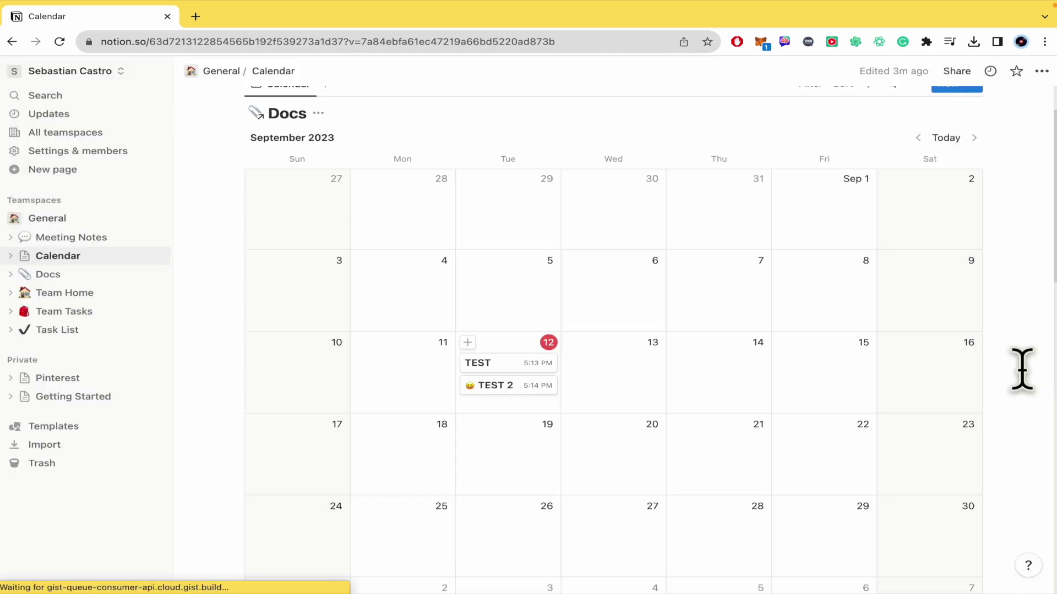
{"action": "left_click", "coordinate": [496, 385]}
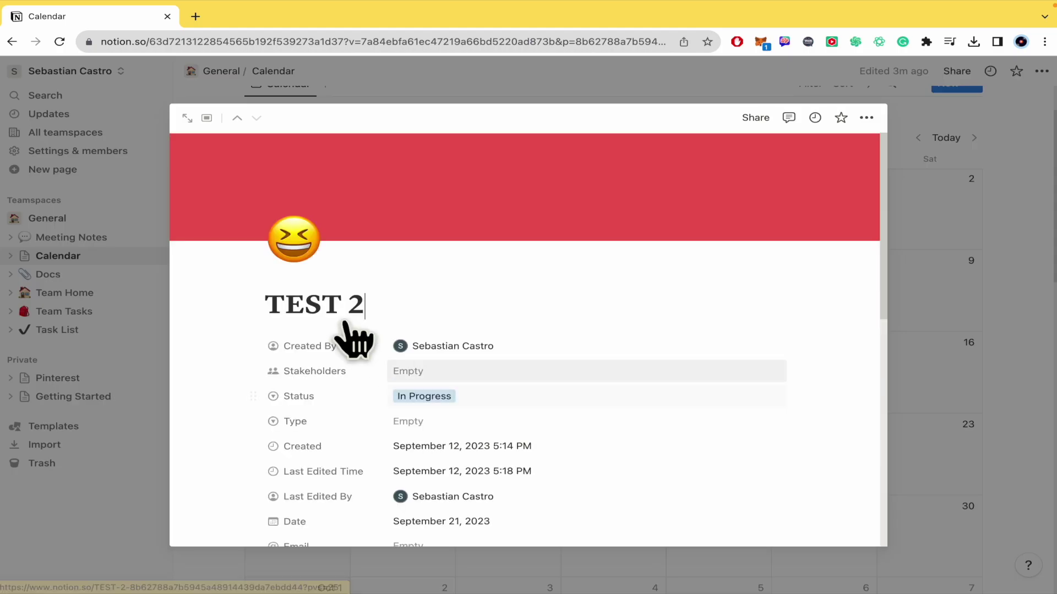
{"action": "left_click", "coordinate": [293, 239]}
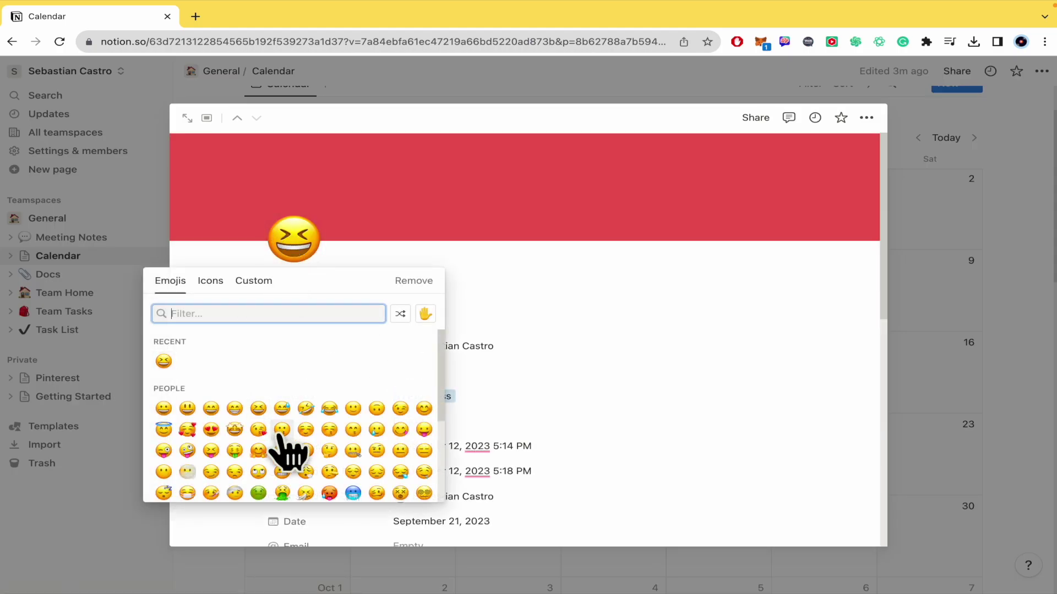
{"action": "scroll", "coordinate": [285, 446], "scroll_direction": "down", "scroll_amount": 3}
{"action": "scroll", "coordinate": [348, 453], "scroll_direction": "down", "scroll_amount": 3}
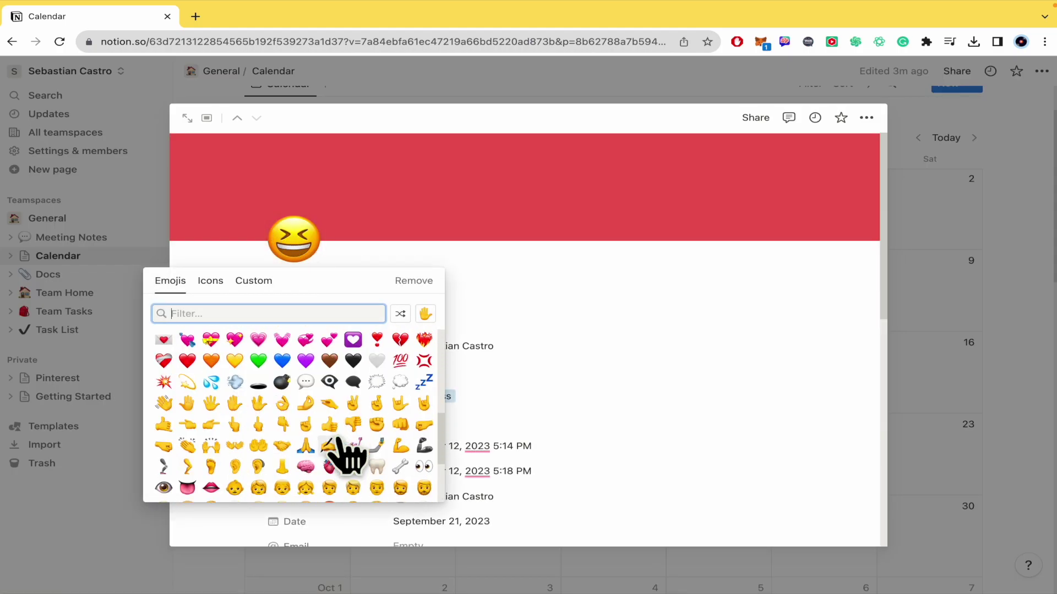
{"action": "scroll", "coordinate": [347, 452], "scroll_direction": "down", "scroll_amount": 1}
{"action": "scroll", "coordinate": [347, 452], "scroll_direction": "up", "scroll_amount": 4}
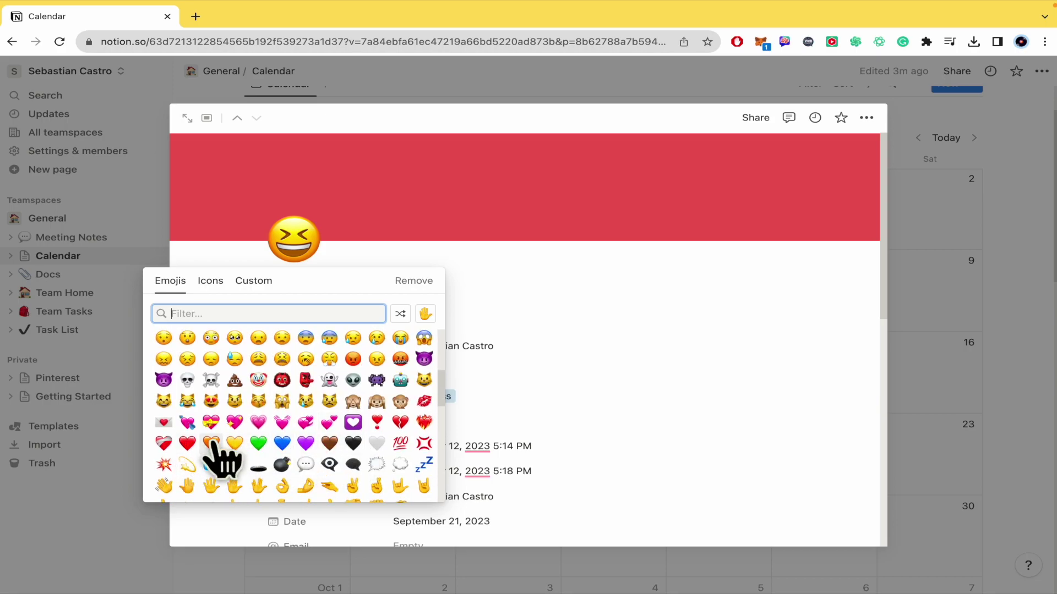
{"action": "left_click", "coordinate": [282, 444]}
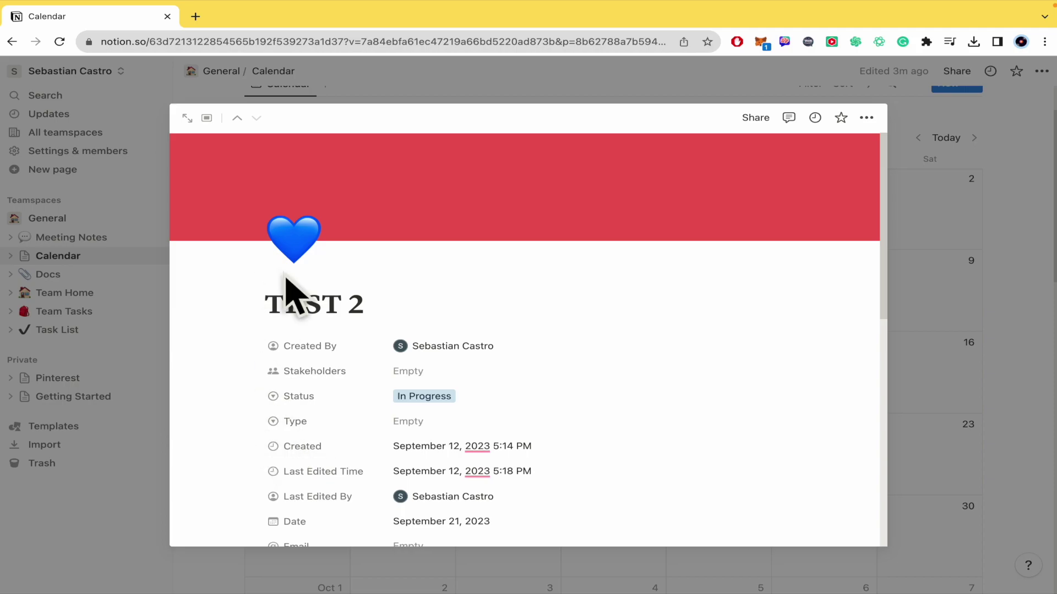
{"action": "left_click", "coordinate": [1048, 223]}
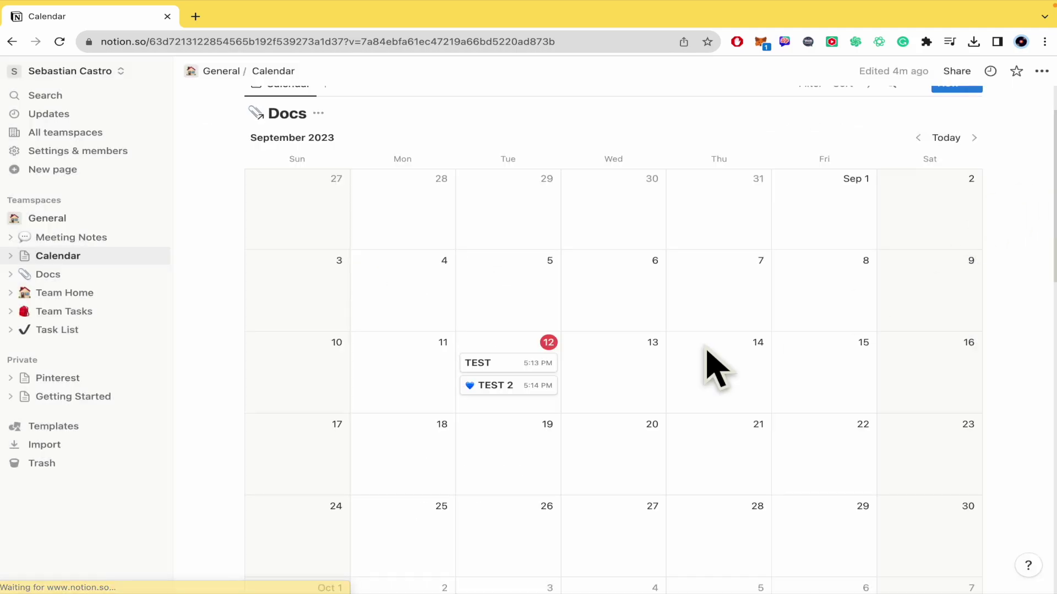
Browse TEST 2's Icons and Custom icon options, keeping the blue heart, then close it.
{"action": "left_click", "coordinate": [491, 386]}
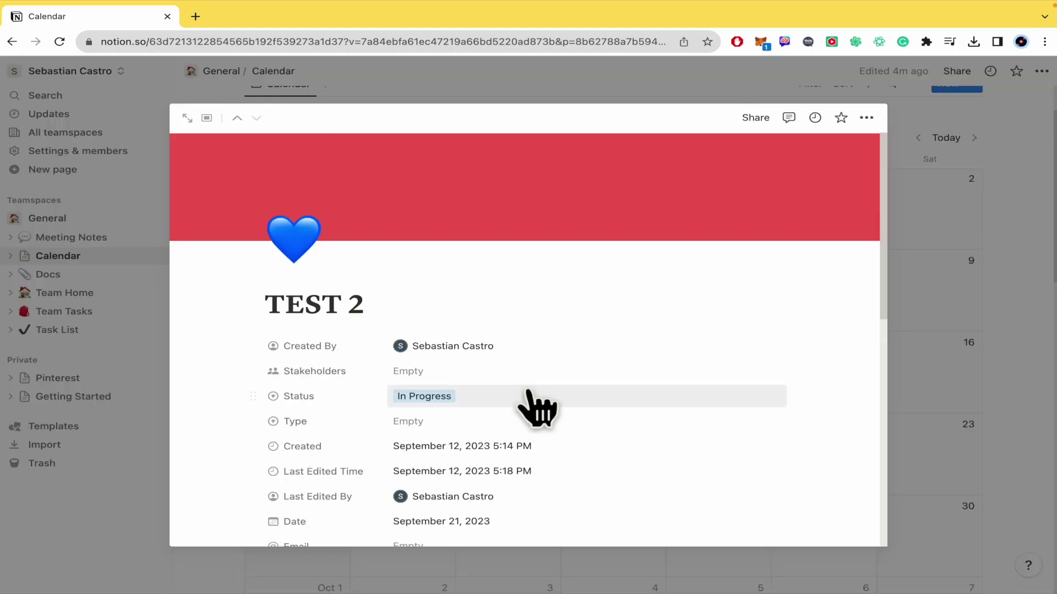
{"action": "left_click", "coordinate": [294, 235]}
{"action": "scroll", "coordinate": [375, 442], "scroll_direction": "down", "scroll_amount": 5}
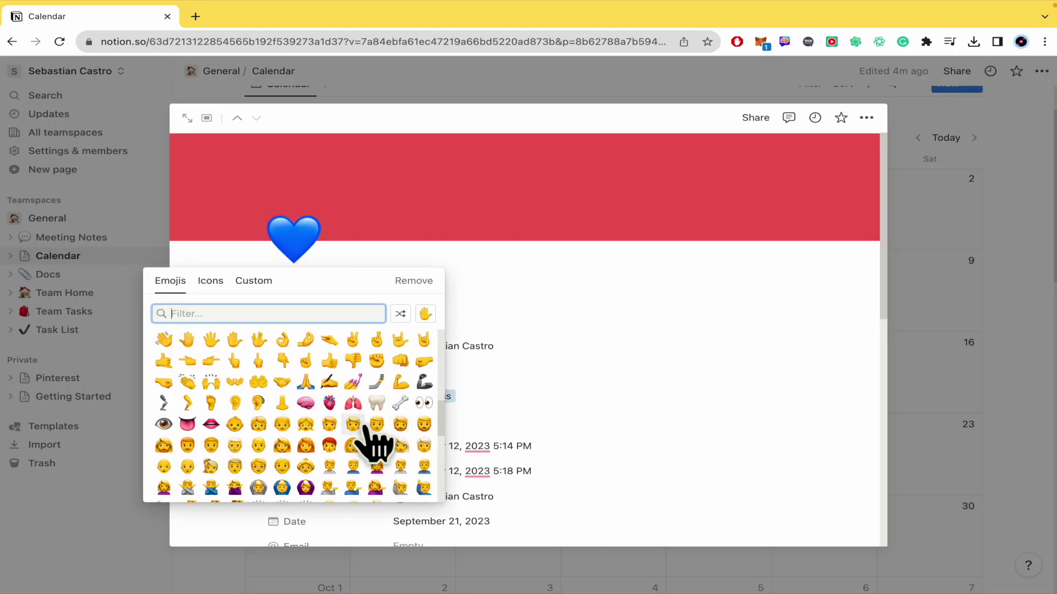
{"action": "scroll", "coordinate": [375, 442], "scroll_direction": "down", "scroll_amount": 5}
{"action": "scroll", "coordinate": [376, 441], "scroll_direction": "down", "scroll_amount": 5}
{"action": "scroll", "coordinate": [376, 442], "scroll_direction": "up", "scroll_amount": 5}
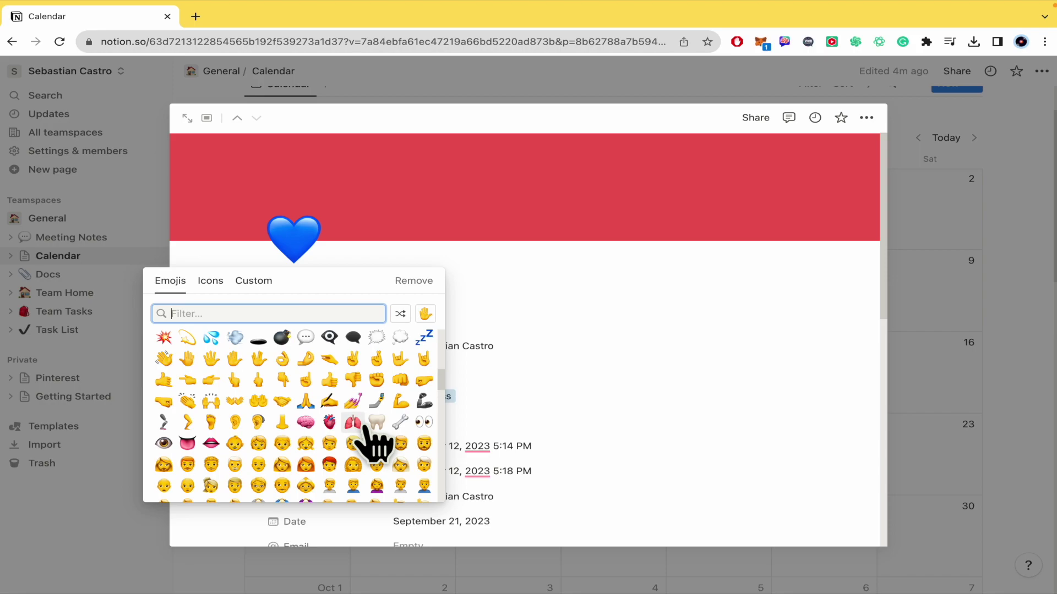
{"action": "scroll", "coordinate": [375, 442], "scroll_direction": "down", "scroll_amount": 5}
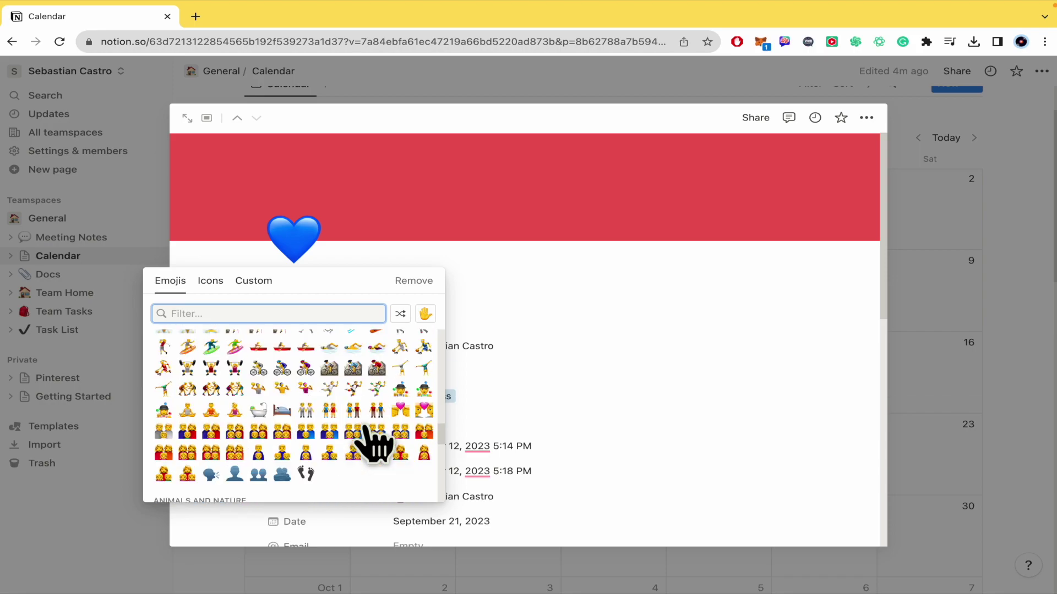
{"action": "scroll", "coordinate": [376, 442], "scroll_direction": "up", "scroll_amount": 5}
{"action": "scroll", "coordinate": [376, 442], "scroll_direction": "up", "scroll_amount": 5}
{"action": "scroll", "coordinate": [376, 441], "scroll_direction": "up", "scroll_amount": 5}
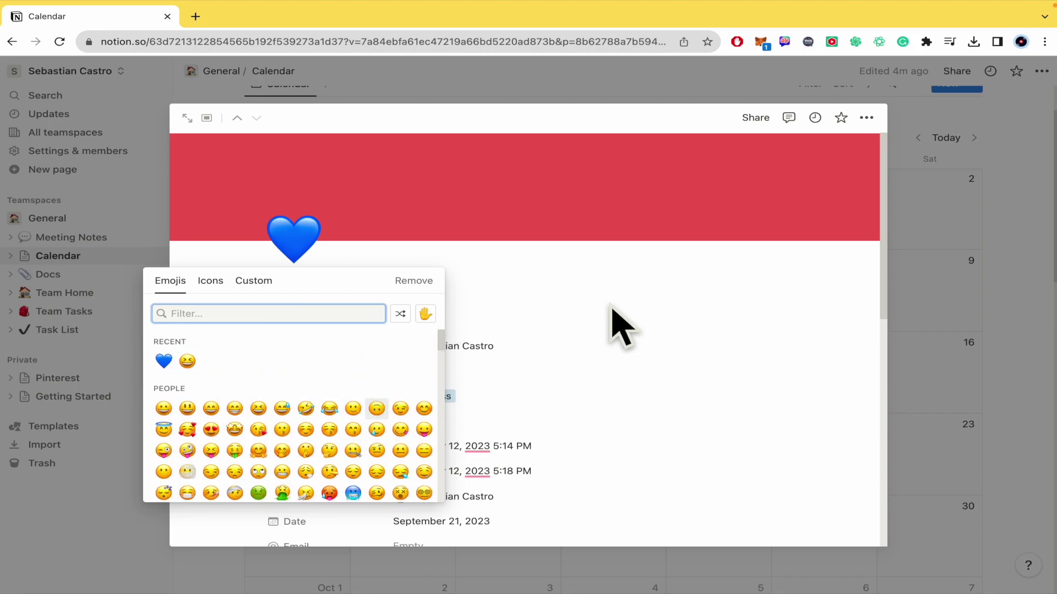
{"action": "left_click", "coordinate": [210, 281]}
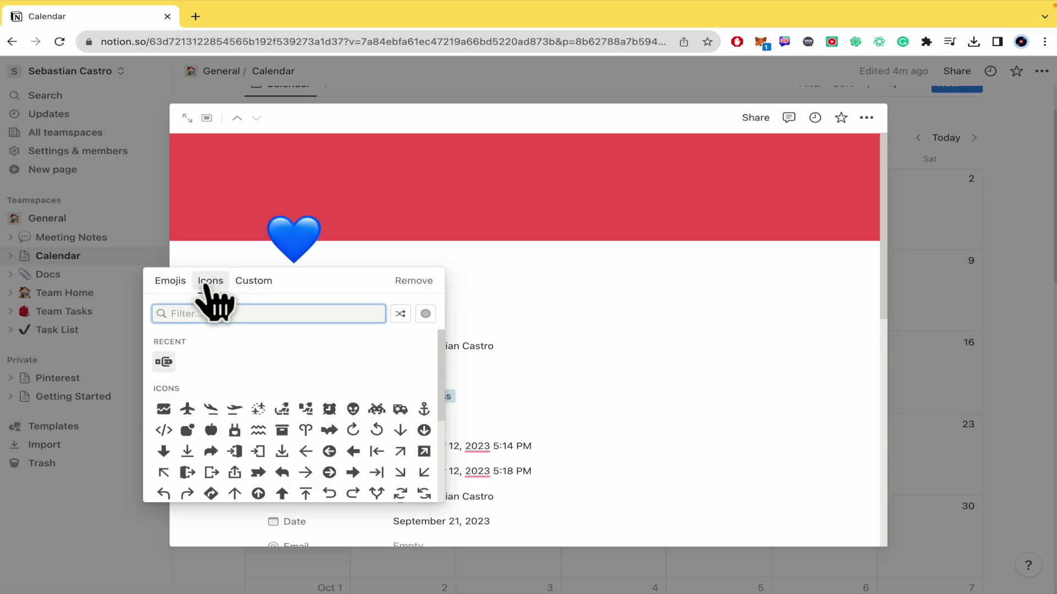
{"action": "scroll", "coordinate": [256, 471], "scroll_direction": "down", "scroll_amount": 5}
{"action": "left_click", "coordinate": [254, 281]}
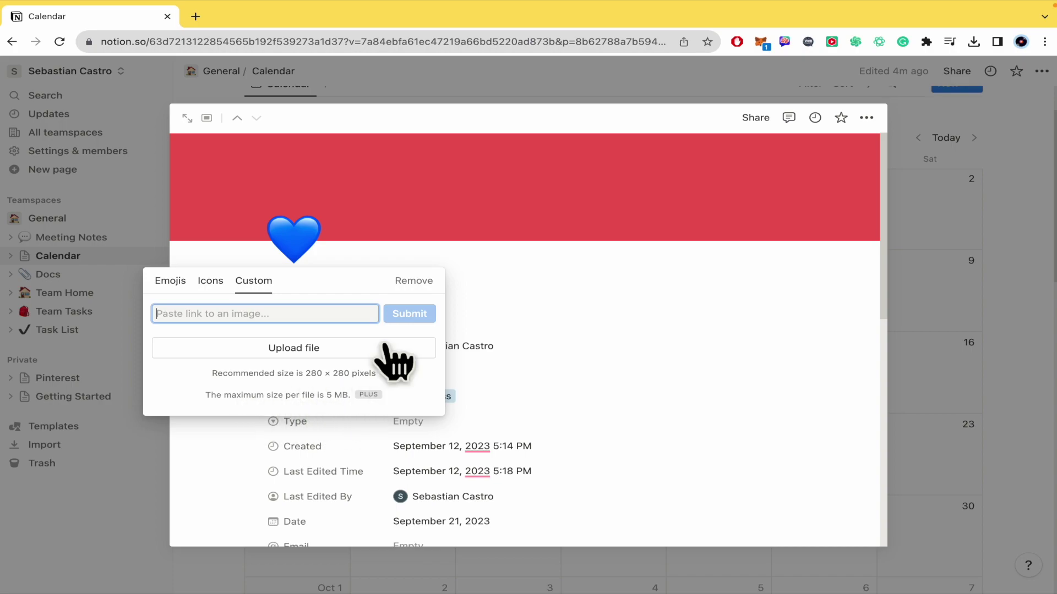
{"action": "left_click", "coordinate": [557, 297]}
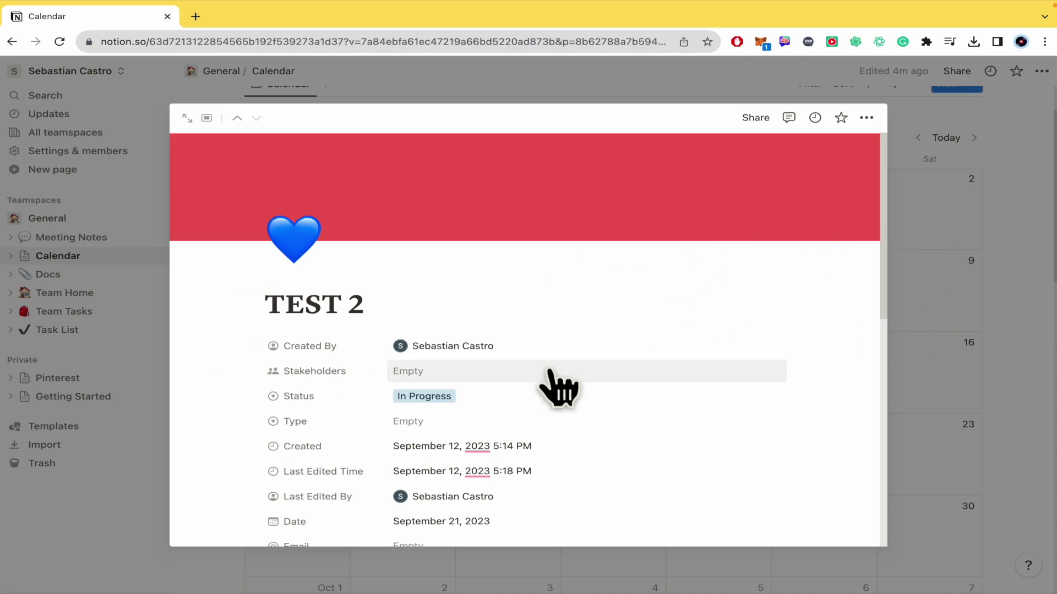
{"action": "scroll", "coordinate": [545, 396], "scroll_direction": "down", "scroll_amount": 1}
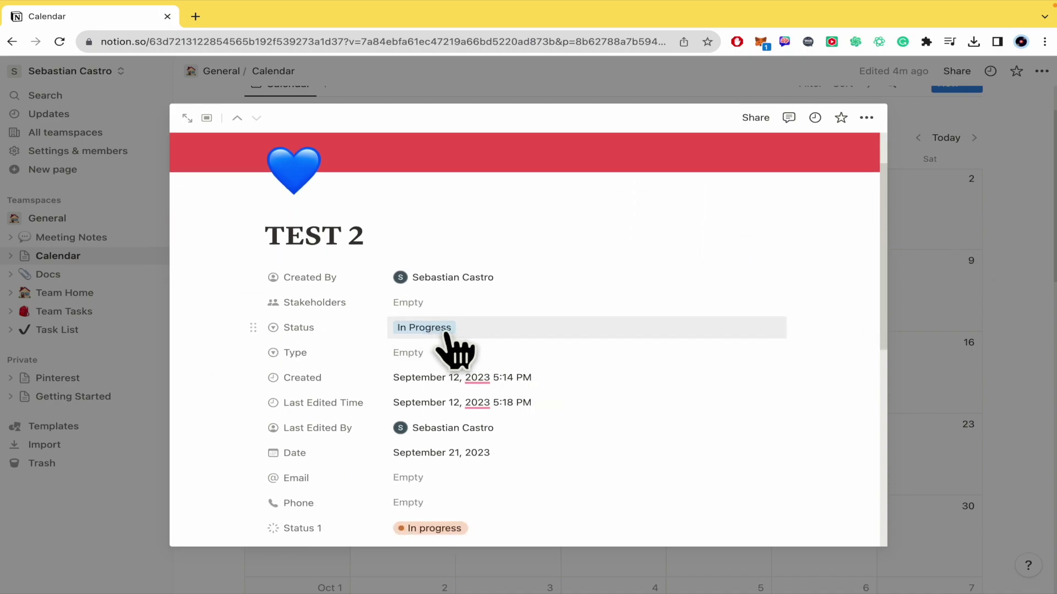
{"action": "scroll", "coordinate": [457, 355], "scroll_direction": "down", "scroll_amount": 1}
{"action": "scroll", "coordinate": [462, 396], "scroll_direction": "up", "scroll_amount": 2}
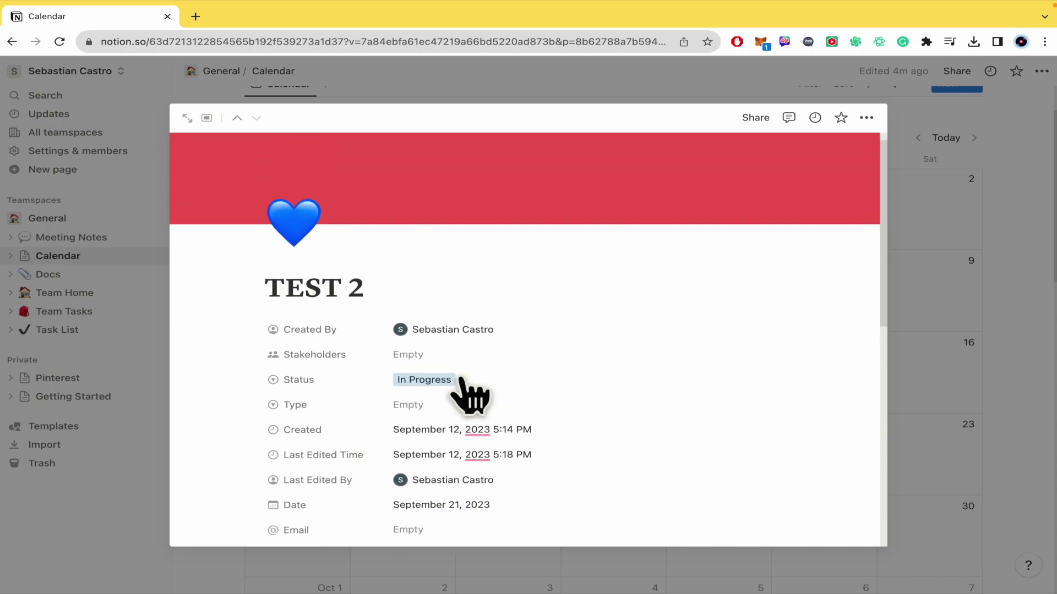
{"action": "scroll", "coordinate": [471, 396], "scroll_direction": "up", "scroll_amount": 1}
{"action": "left_click", "coordinate": [1017, 312]}
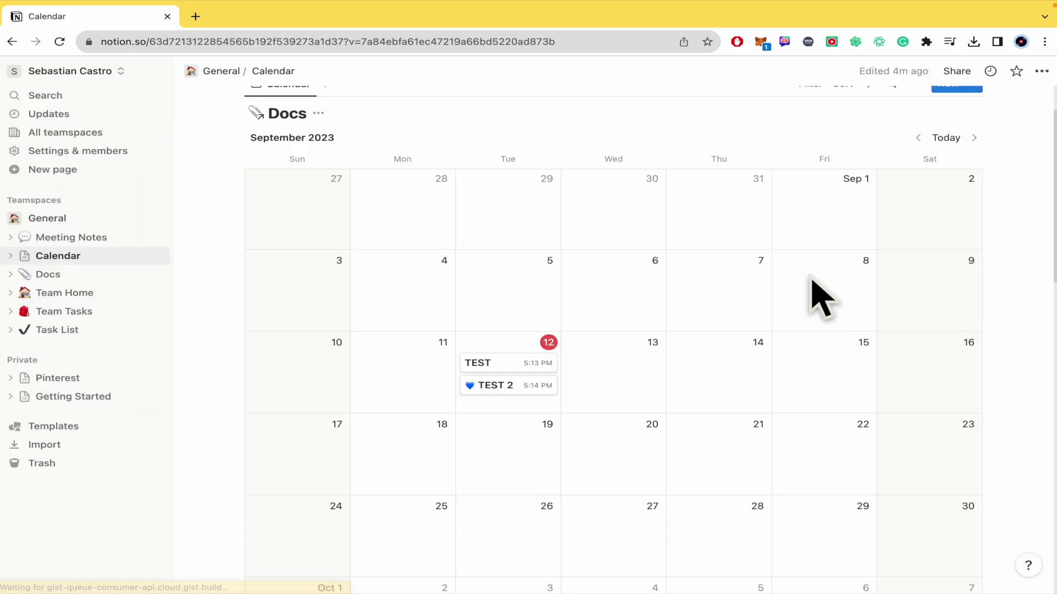
Glance at TEST 2, then open the TEST entry and add a cover.
{"action": "left_click", "coordinate": [495, 385]}
{"action": "mouse_move", "coordinate": [590, 194]}
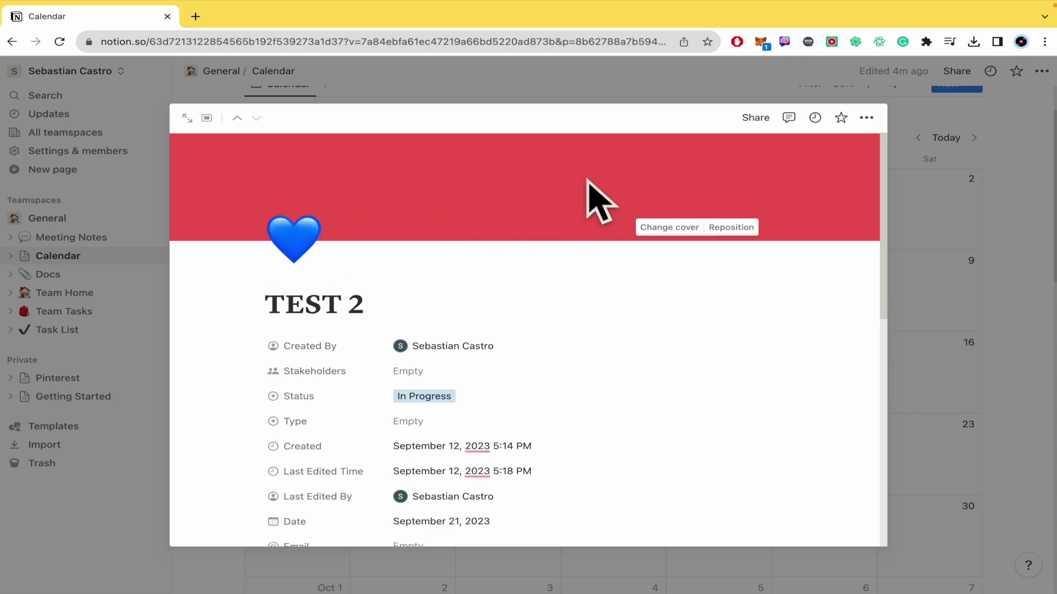
{"action": "left_click", "coordinate": [957, 264]}
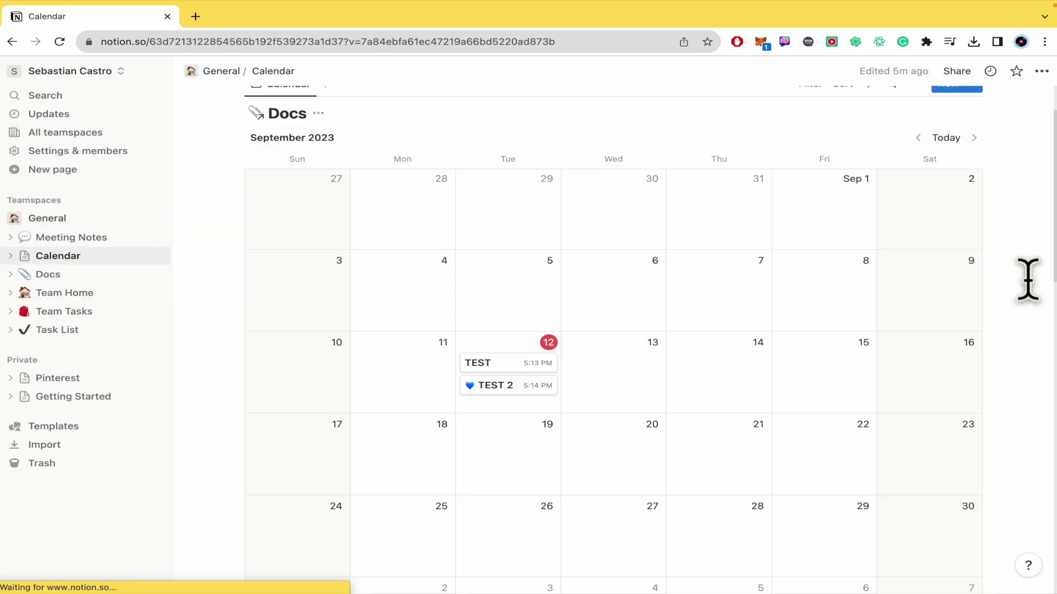
{"action": "left_click", "coordinate": [537, 364]}
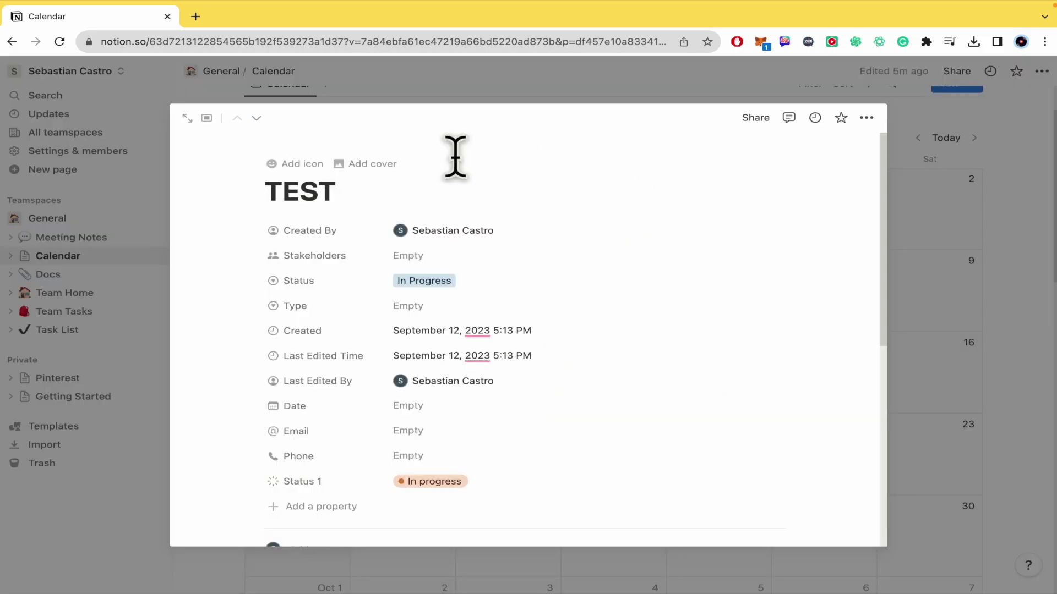
{"action": "left_click", "coordinate": [373, 163]}
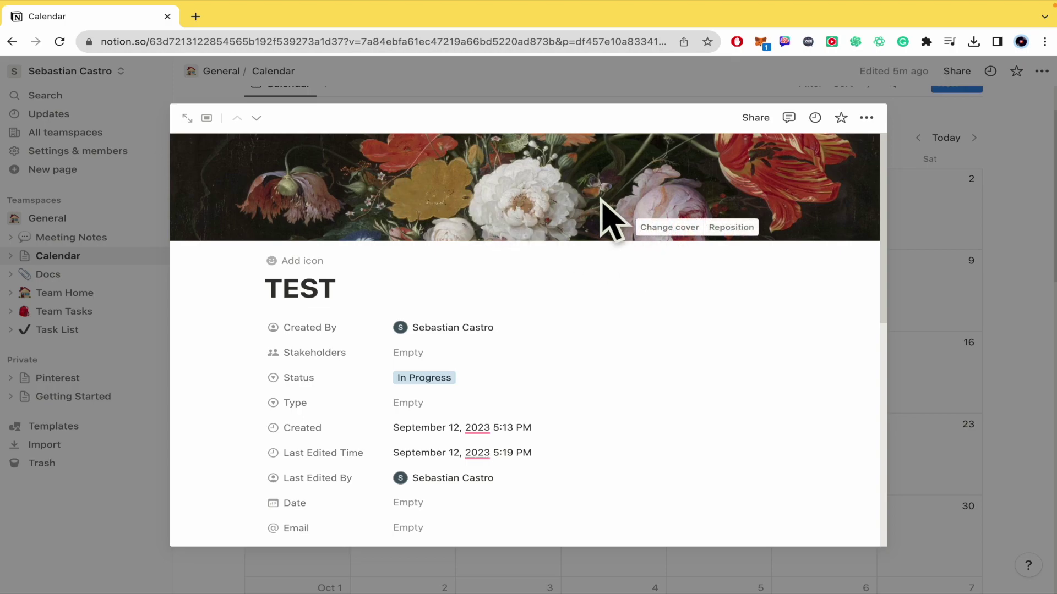
Change TEST's cover to the James Webb nebula image from the Gallery.
{"action": "left_click", "coordinate": [669, 227]}
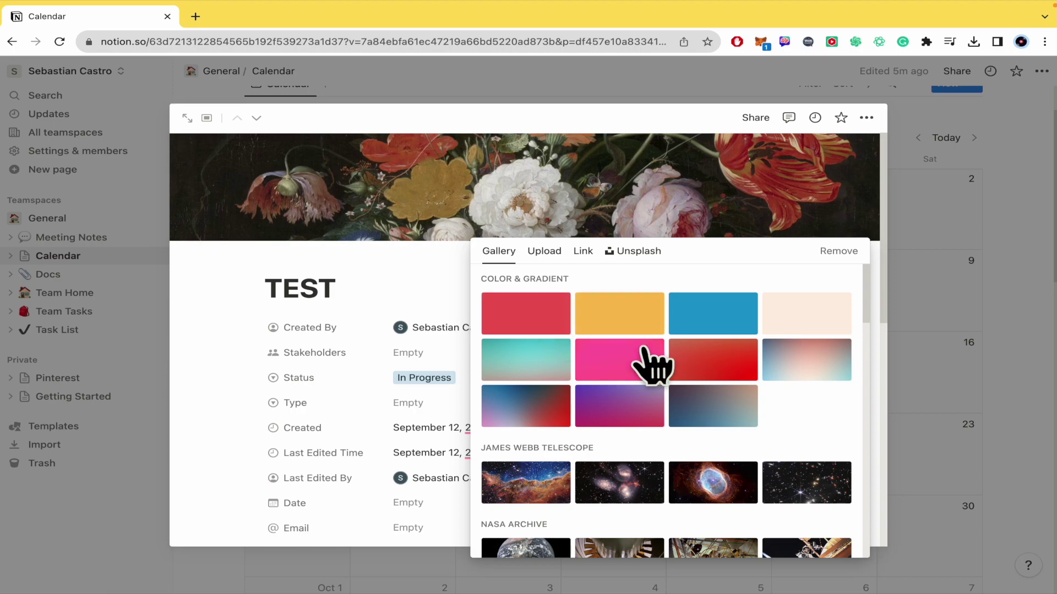
{"action": "scroll", "coordinate": [656, 374], "scroll_direction": "down", "scroll_amount": 3}
{"action": "scroll", "coordinate": [656, 373], "scroll_direction": "down", "scroll_amount": 3}
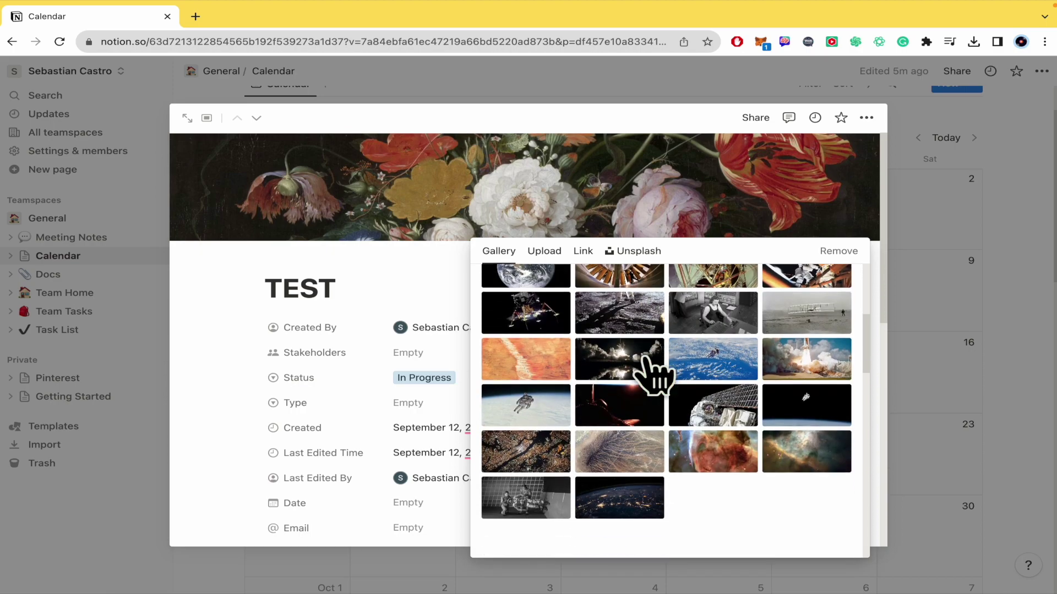
{"action": "scroll", "coordinate": [656, 373], "scroll_direction": "down", "scroll_amount": 3}
{"action": "scroll", "coordinate": [656, 374], "scroll_direction": "up", "scroll_amount": 3}
{"action": "scroll", "coordinate": [656, 373], "scroll_direction": "up", "scroll_amount": 3}
{"action": "scroll", "coordinate": [656, 373], "scroll_direction": "down", "scroll_amount": 3}
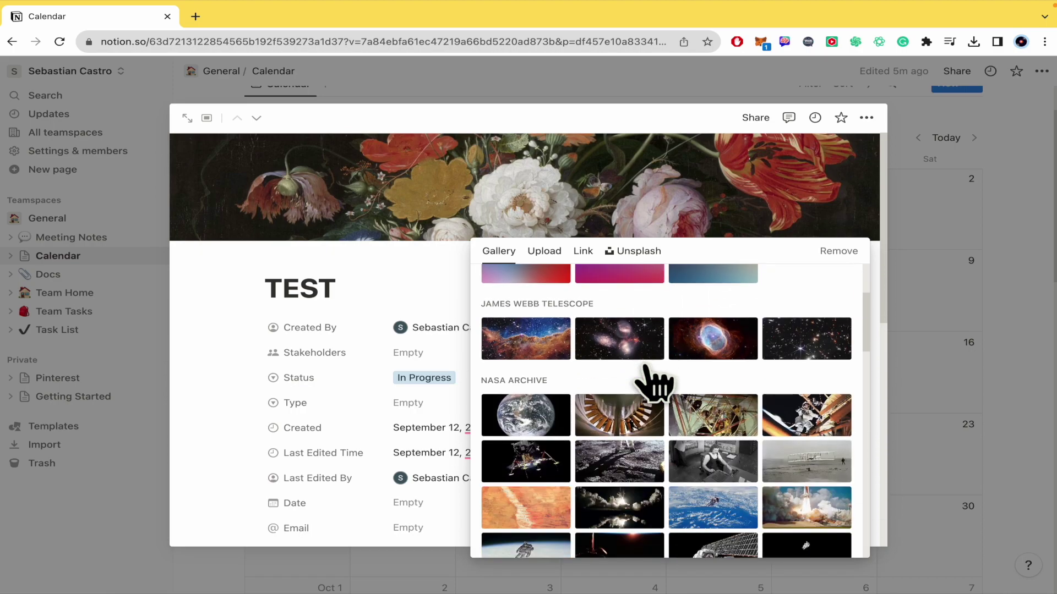
{"action": "scroll", "coordinate": [656, 452], "scroll_direction": "down", "scroll_amount": 2}
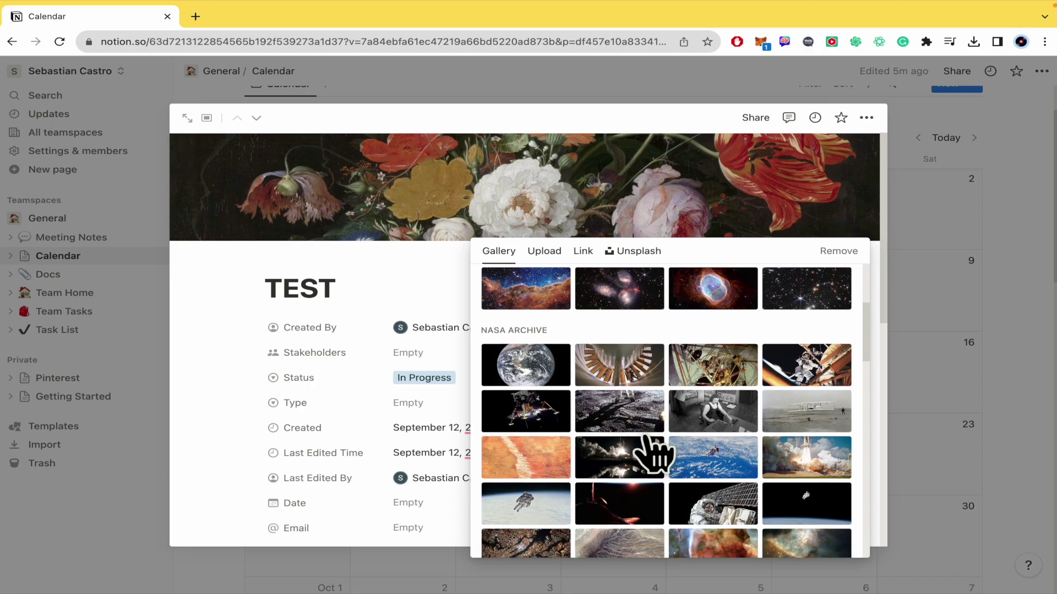
{"action": "left_click", "coordinate": [731, 297]}
{"action": "scroll", "coordinate": [719, 339], "scroll_direction": "up", "scroll_amount": 5}
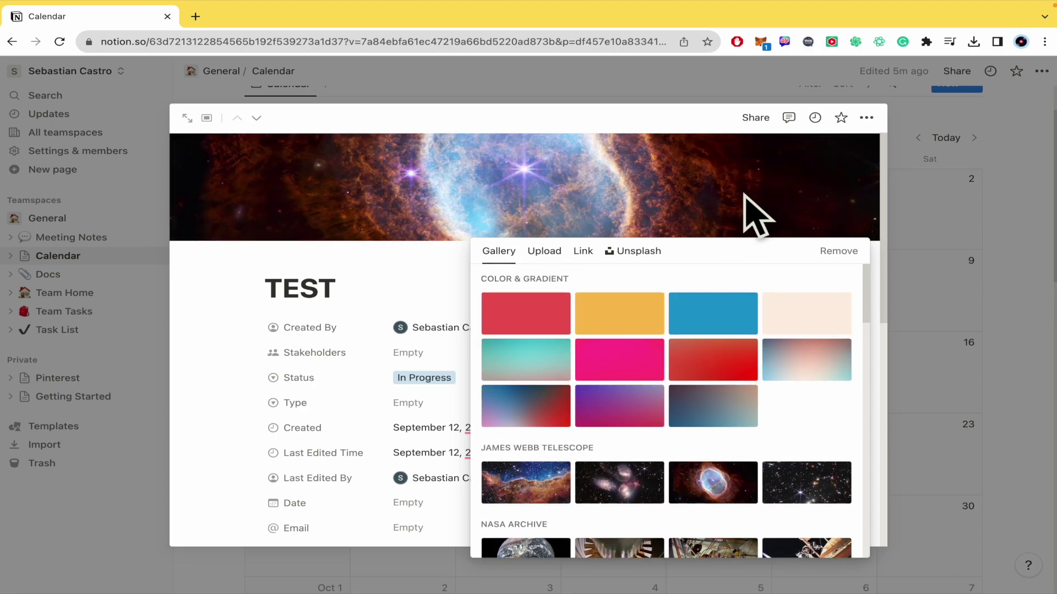
{"action": "left_click", "coordinate": [756, 213]}
{"action": "mouse_move", "coordinate": [776, 213]}
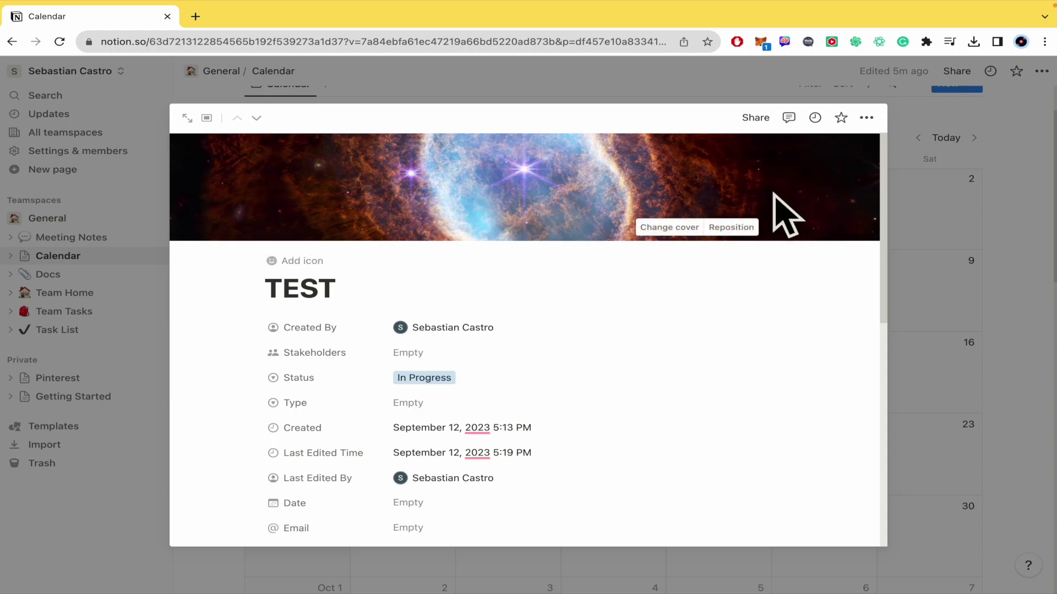
{"action": "left_click", "coordinate": [1038, 256]}
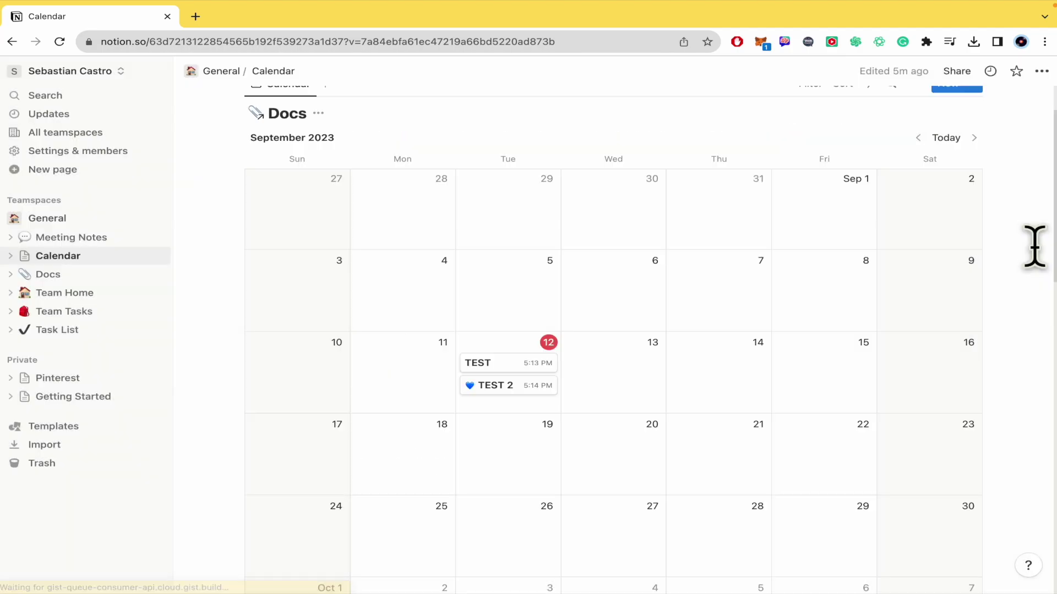
{"action": "left_click", "coordinate": [496, 364]}
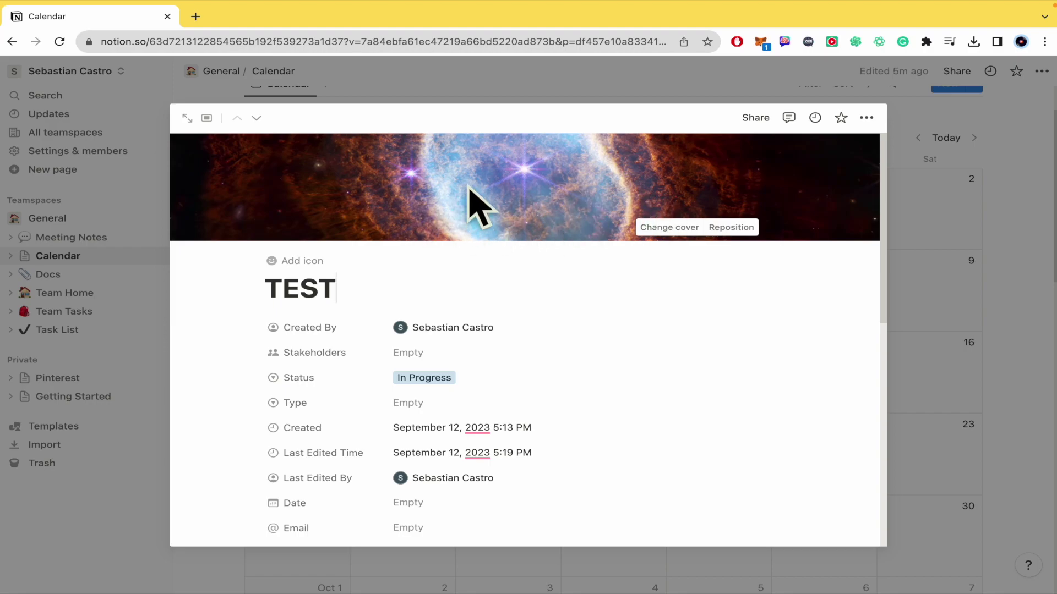
{"action": "left_click", "coordinate": [991, 330]}
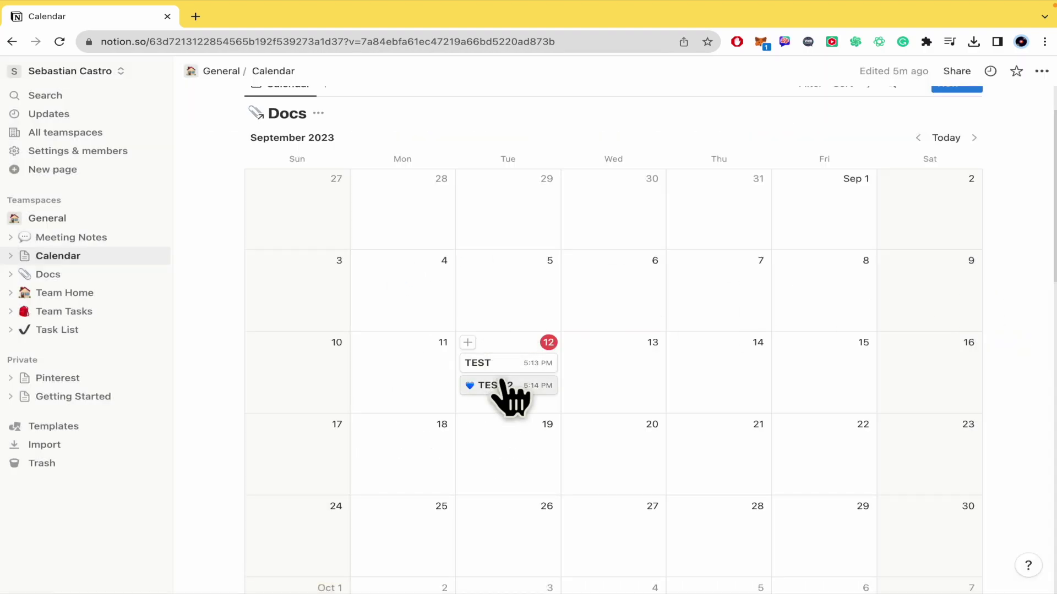
{"action": "scroll", "coordinate": [511, 398], "scroll_direction": "down", "scroll_amount": 3}
{"action": "scroll", "coordinate": [512, 398], "scroll_direction": "up", "scroll_amount": 5}
{"action": "scroll", "coordinate": [506, 389], "scroll_direction": "down", "scroll_amount": 2}
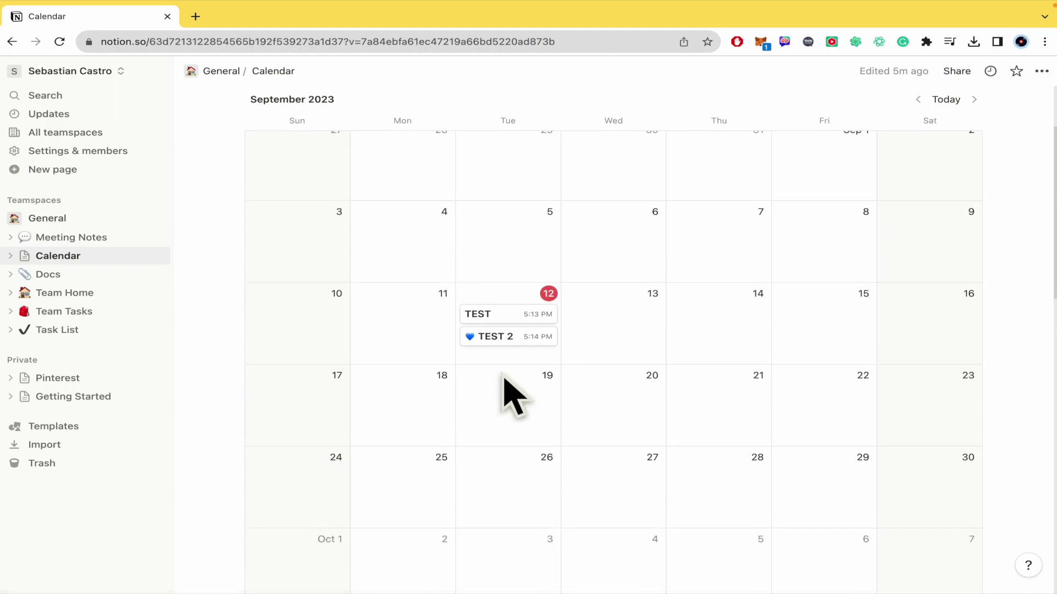
{"action": "left_click", "coordinate": [496, 336]}
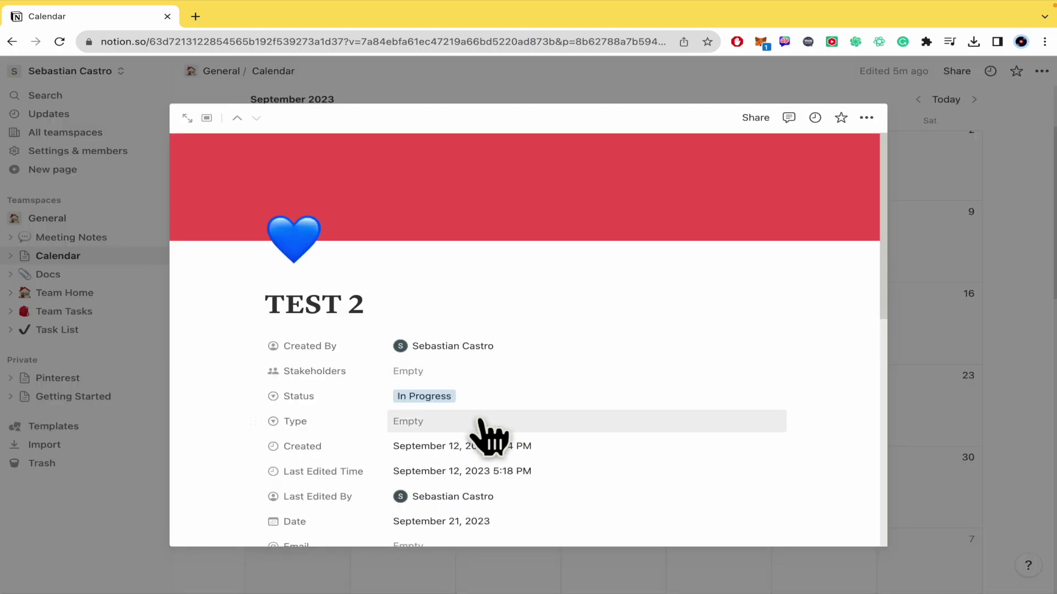
{"action": "scroll", "coordinate": [489, 433], "scroll_direction": "down", "scroll_amount": 2}
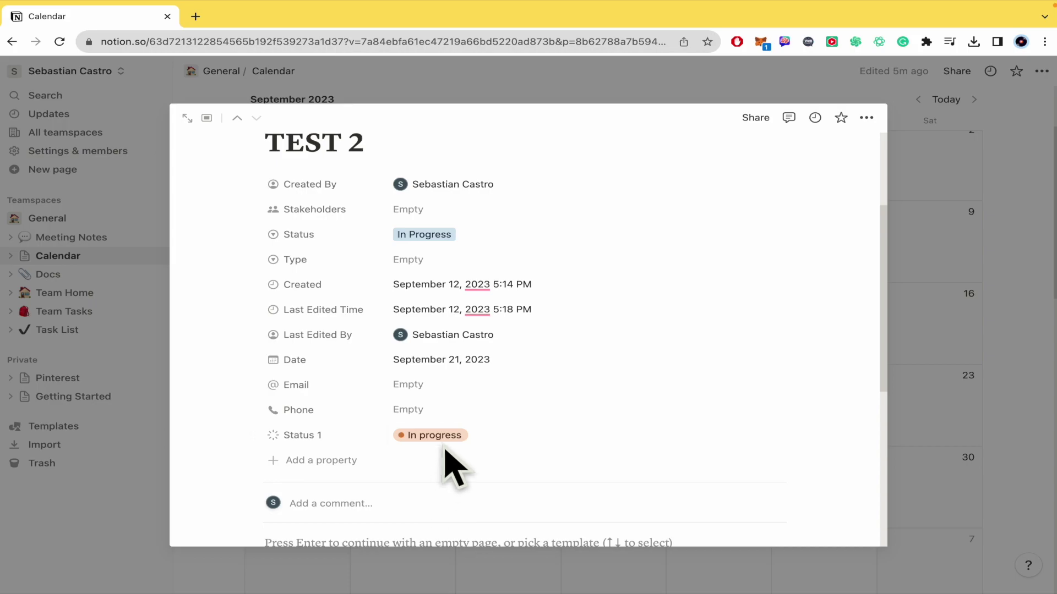
{"action": "left_click", "coordinate": [1028, 409]}
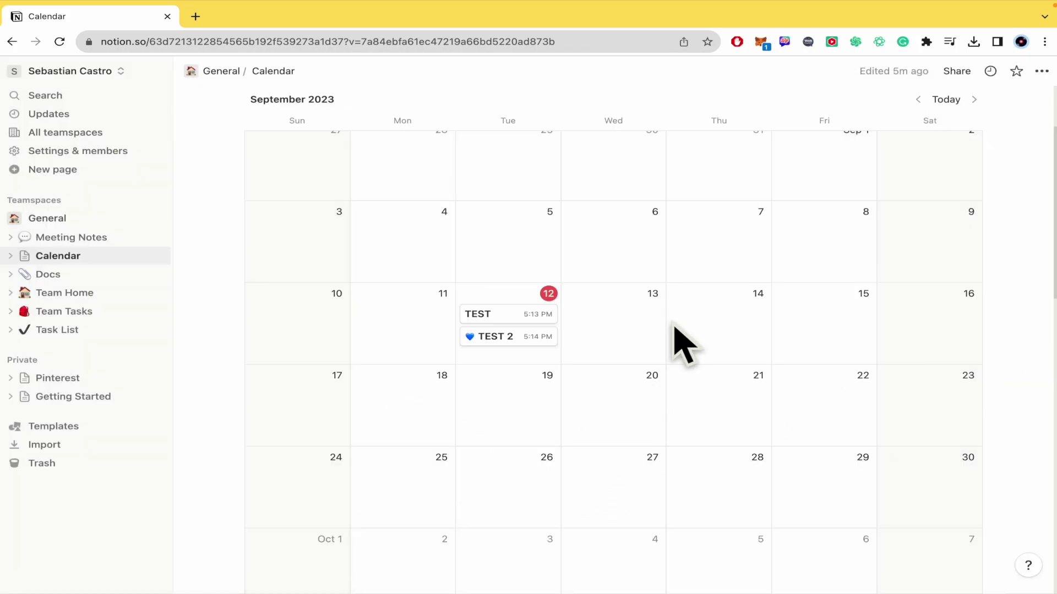
{"action": "scroll", "coordinate": [675, 330], "scroll_direction": "down", "scroll_amount": 3}
{"action": "scroll", "coordinate": [644, 430], "scroll_direction": "down", "scroll_amount": 3}
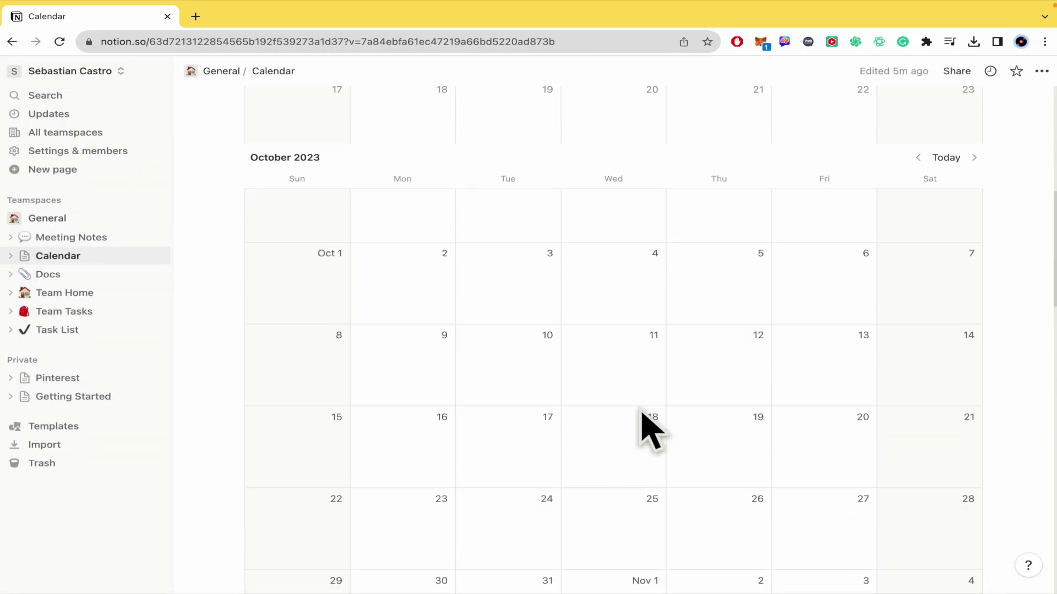
{"action": "scroll", "coordinate": [644, 430], "scroll_direction": "up", "scroll_amount": 8}
{"action": "right_click", "coordinate": [632, 322]}
{"action": "left_click", "coordinate": [923, 403]}
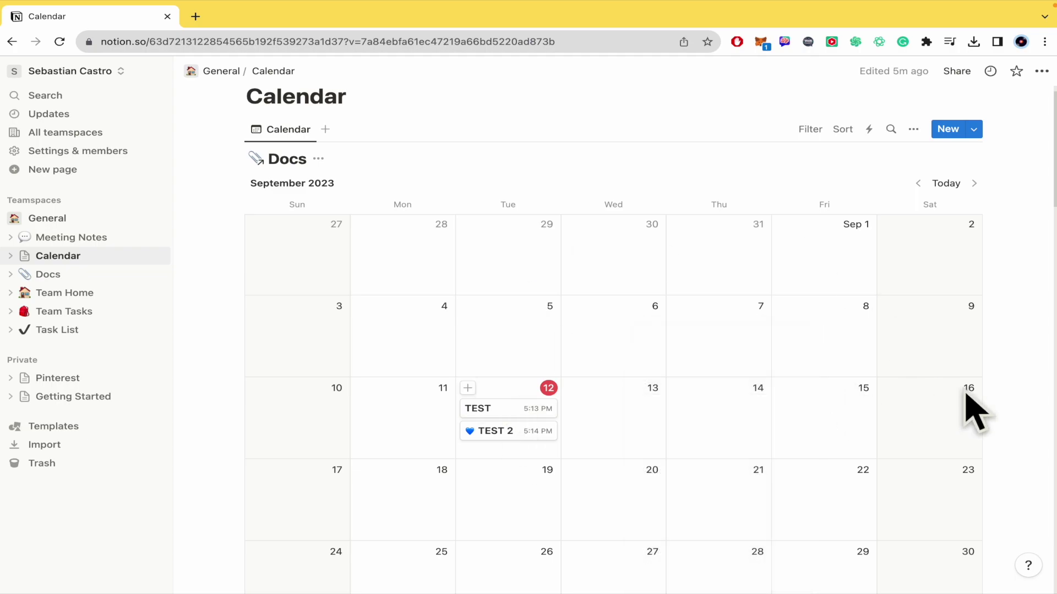
{"action": "scroll", "coordinate": [965, 405], "scroll_direction": "down", "scroll_amount": 5}
{"action": "scroll", "coordinate": [818, 430], "scroll_direction": "down", "scroll_amount": 5}
{"action": "scroll", "coordinate": [818, 429], "scroll_direction": "up", "scroll_amount": 4}
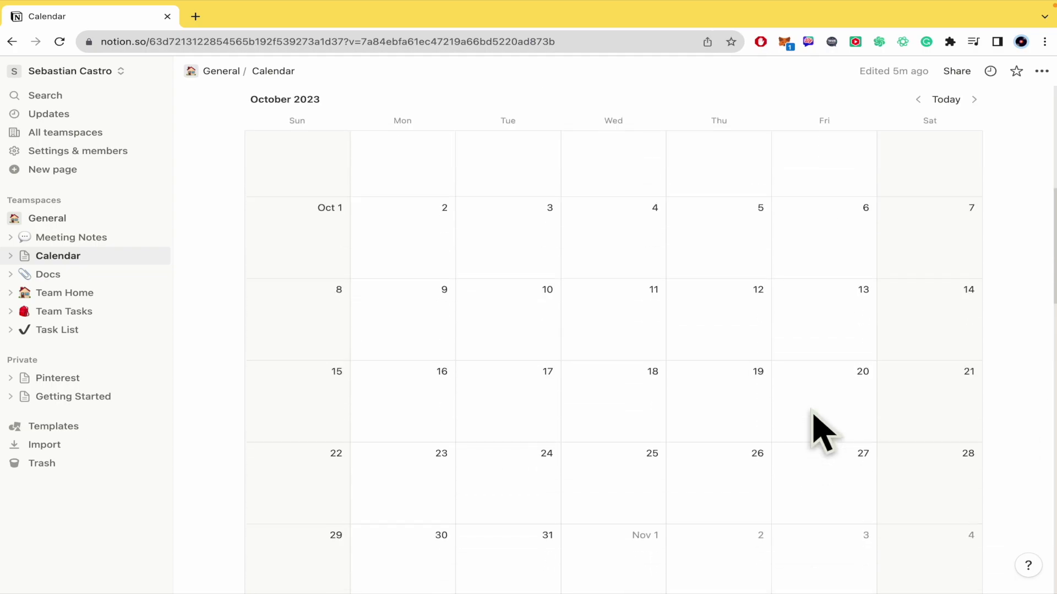
{"action": "scroll", "coordinate": [817, 430], "scroll_direction": "up", "scroll_amount": 4}
{"action": "scroll", "coordinate": [817, 430], "scroll_direction": "up", "scroll_amount": 3}
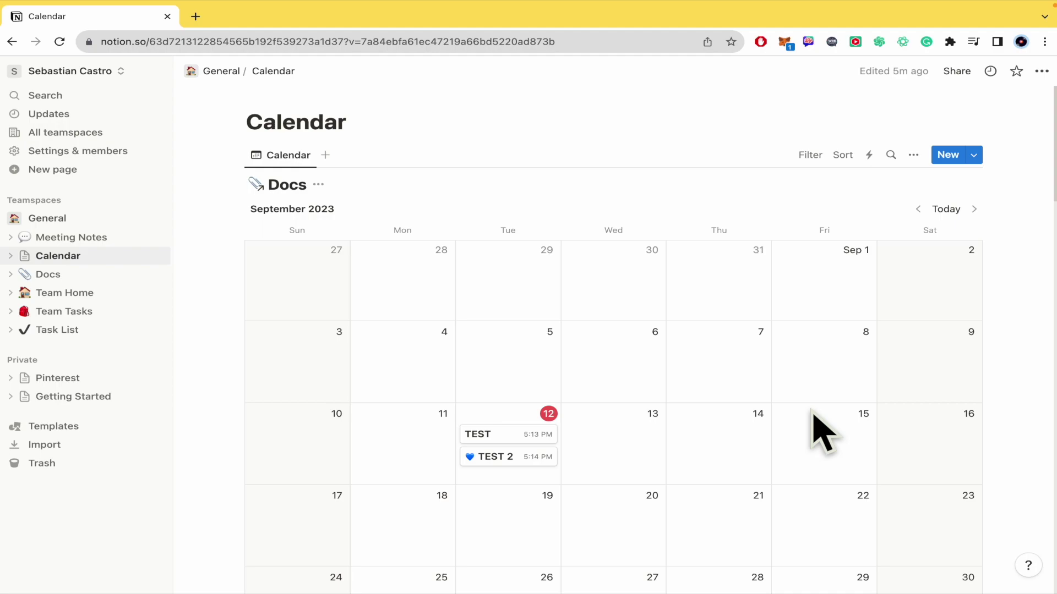